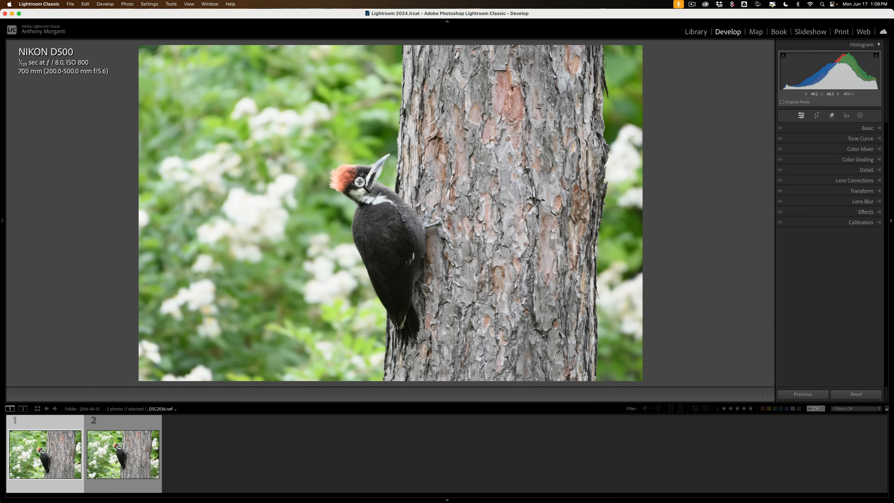
Compare the sharpness of the woodpecker's head and the overall framing in the two filmstrip photos.
click(361, 177)
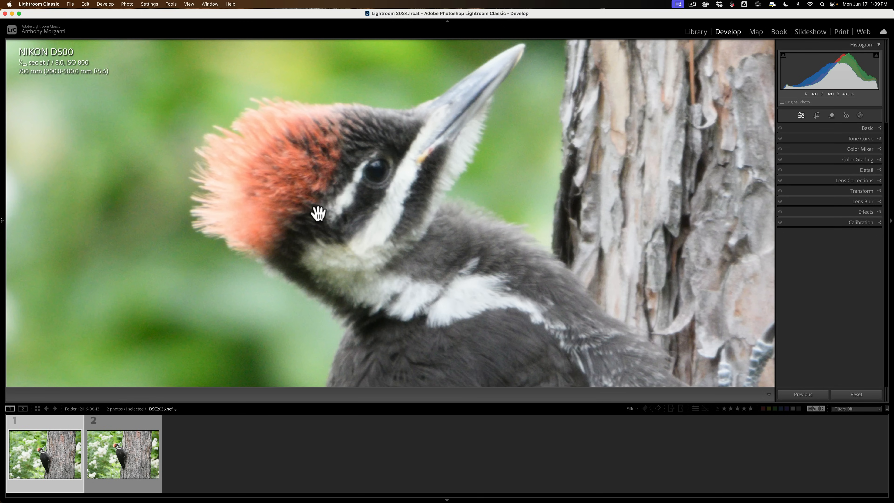
click(125, 450)
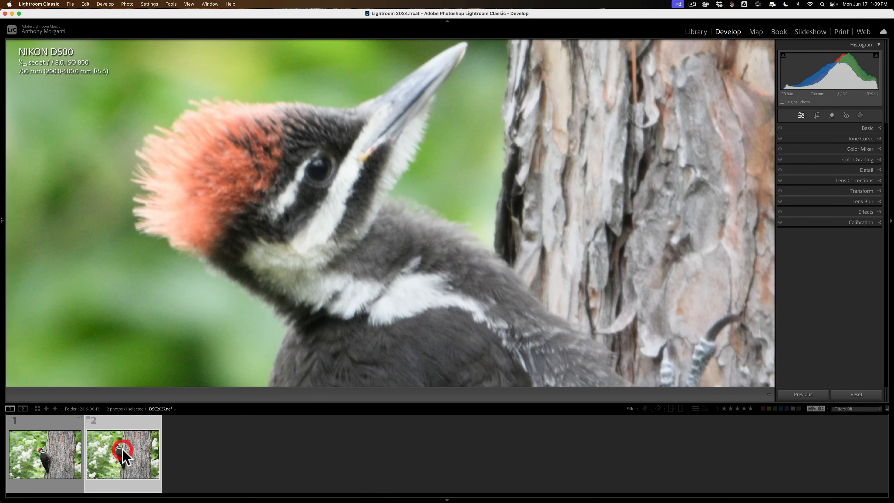
click(66, 458)
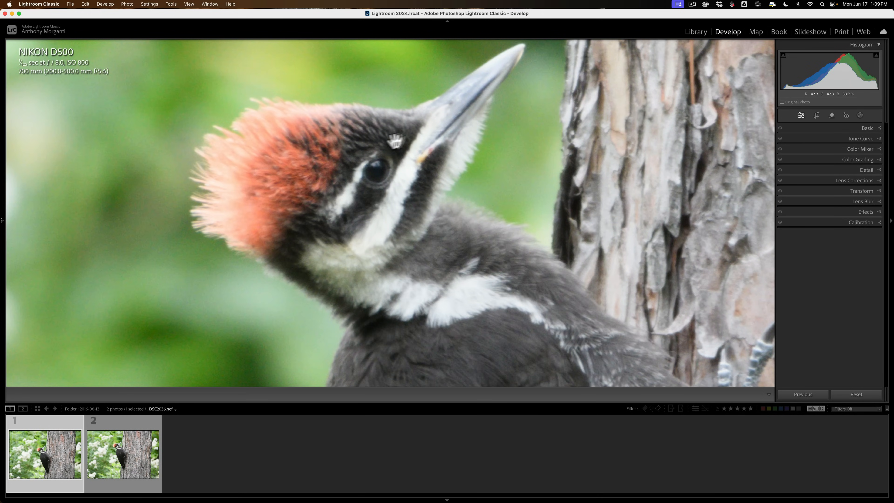
click(133, 444)
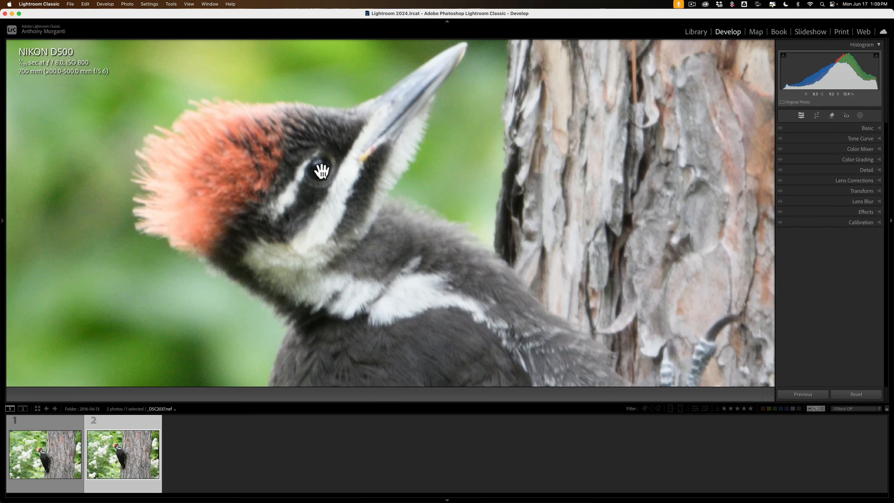
click(51, 468)
click(47, 467)
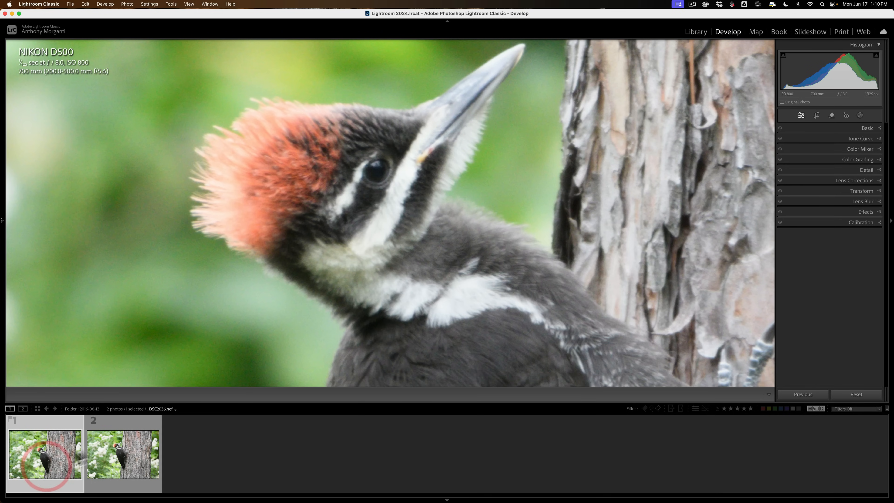
click(337, 212)
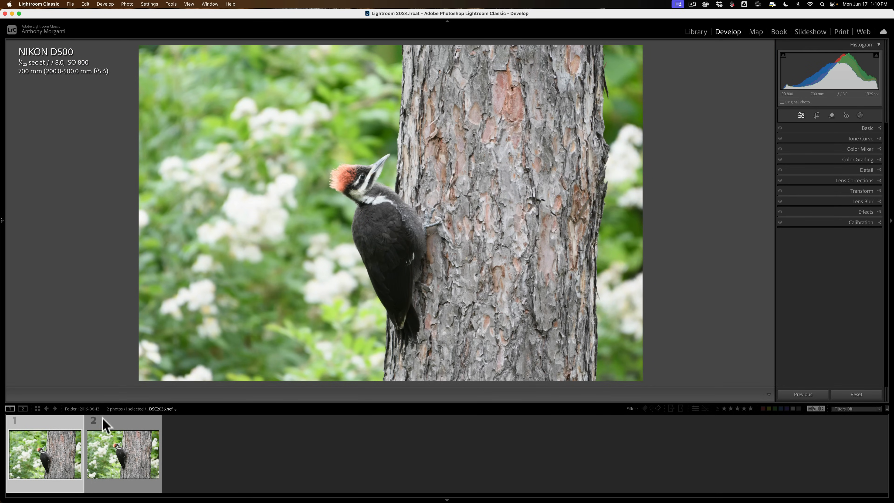
click(114, 448)
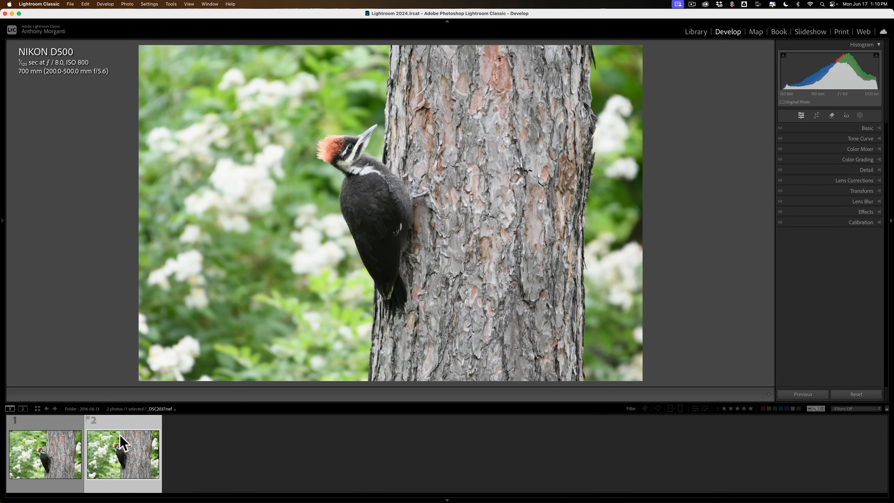
click(57, 456)
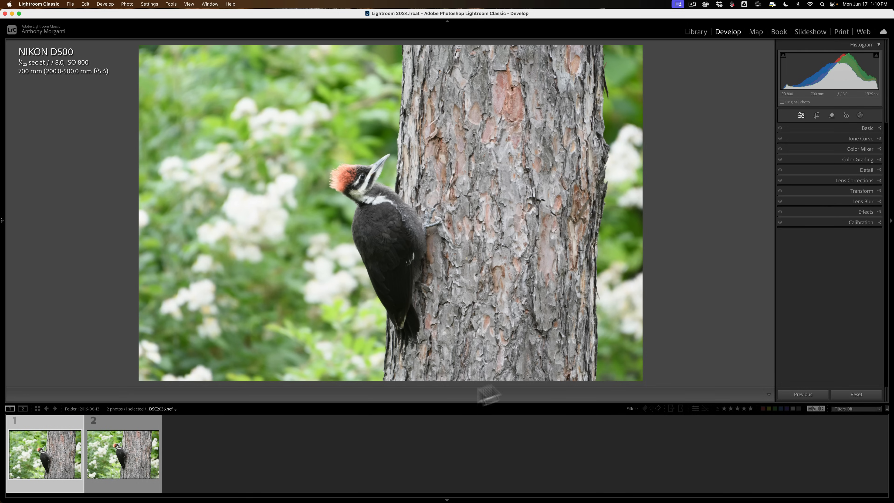
Check the sharpening and noise reduction settings of _DSC2036.nef and inspect the woodpecker's head up close.
click(864, 166)
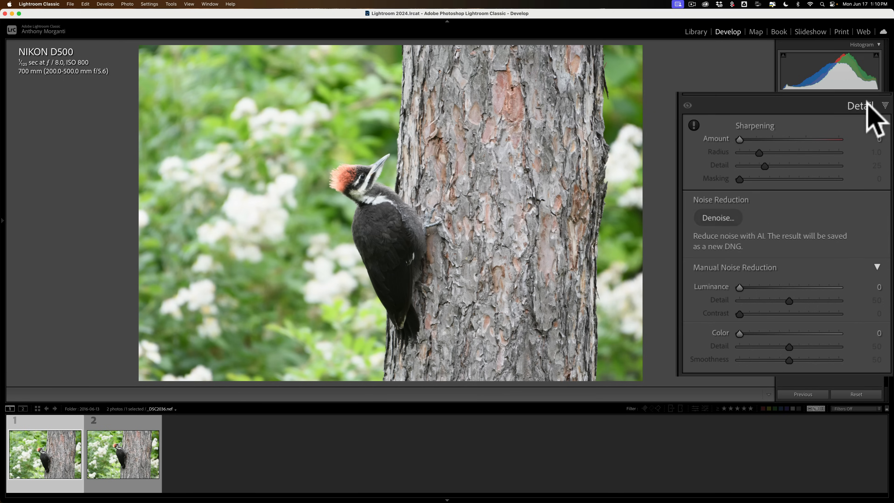
click(868, 170)
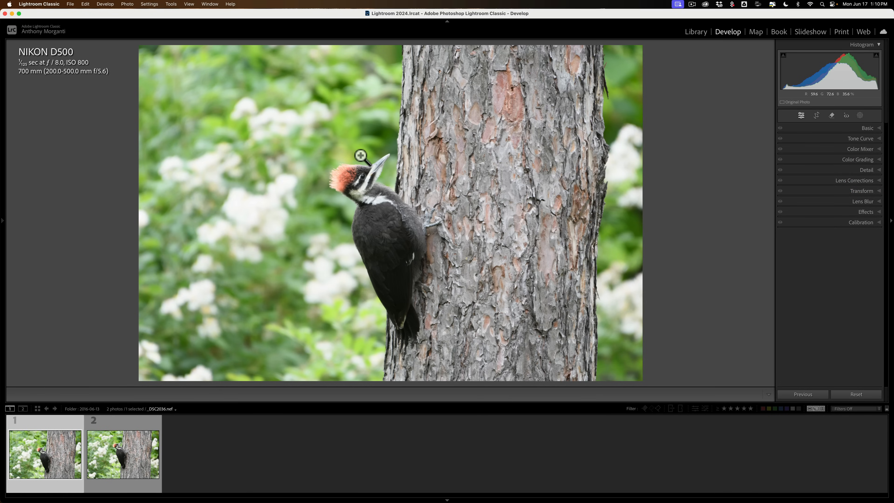
click(361, 155)
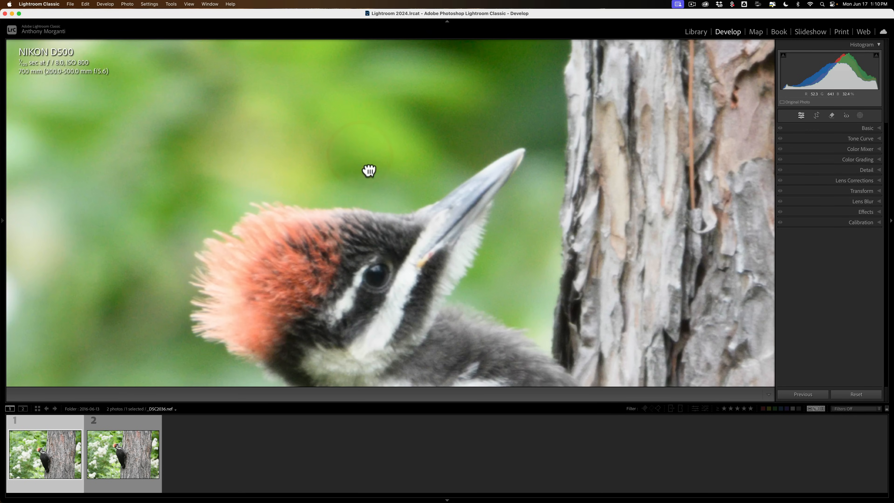
drag(367, 169, 377, 139)
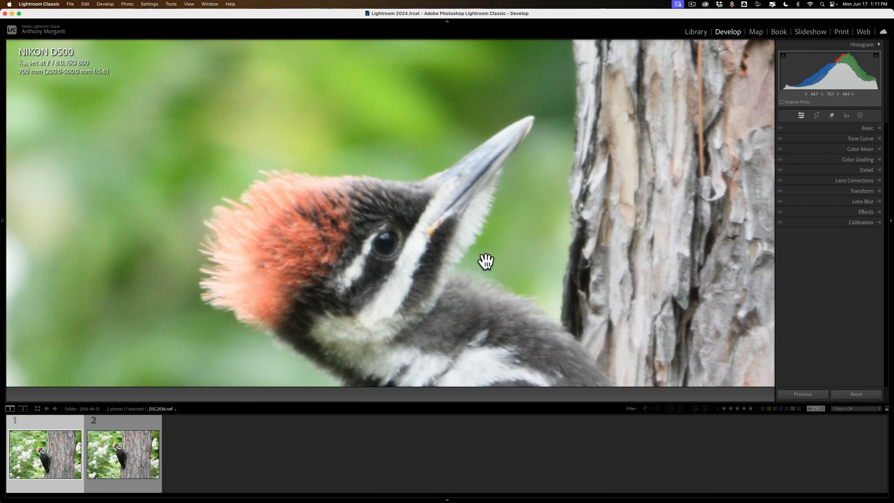
click(472, 248)
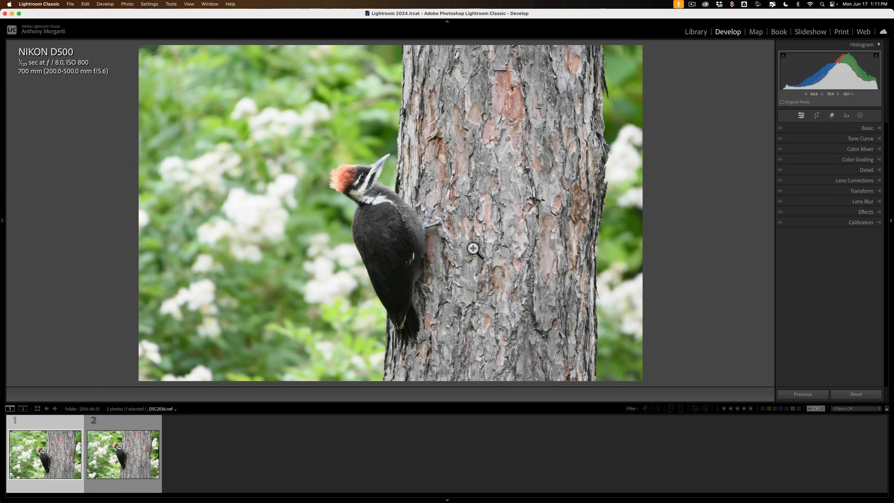
click(70, 4)
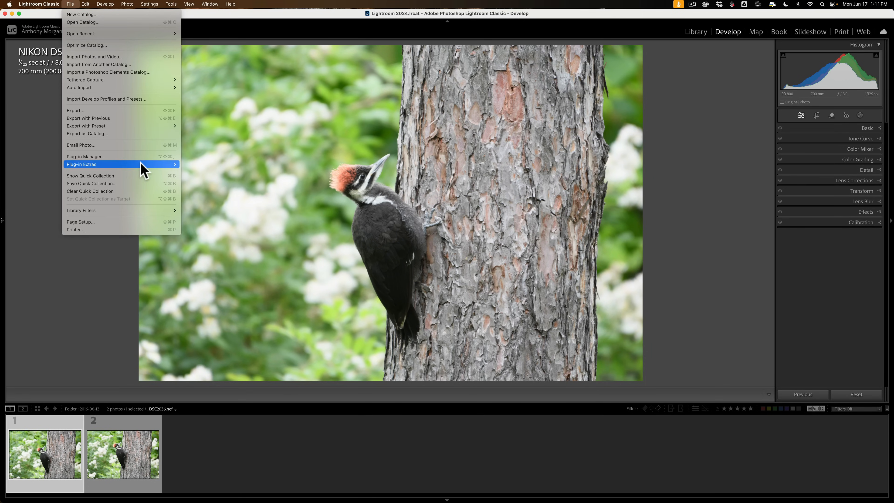
mouse_move(142, 167)
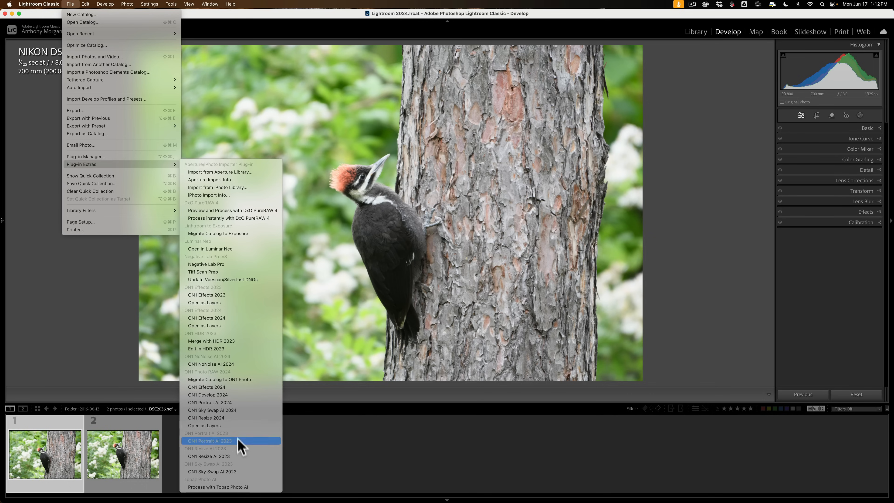
click(255, 486)
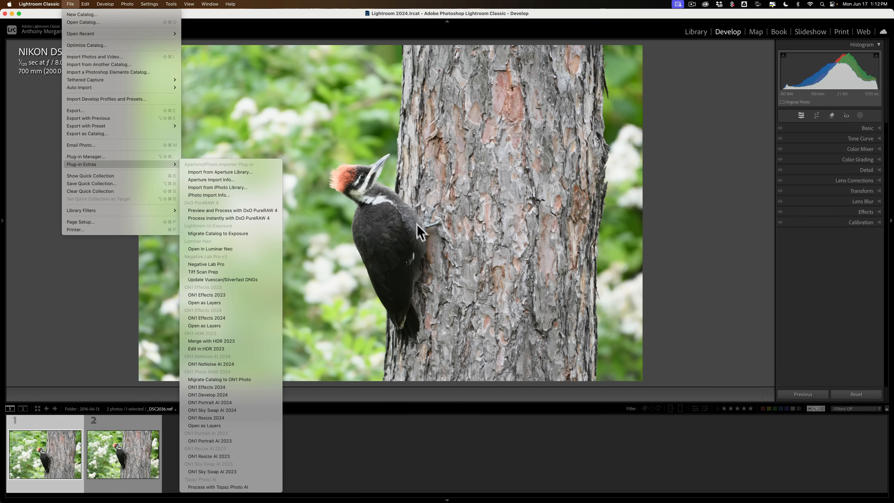
click(127, 4)
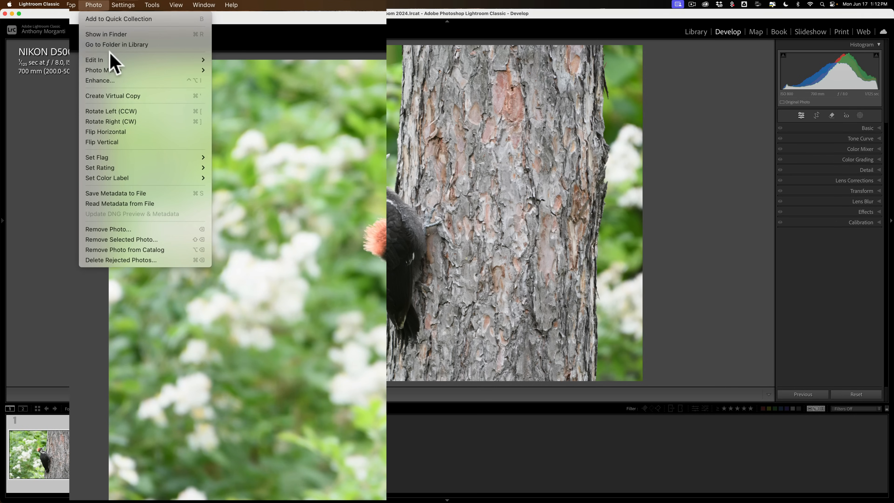
mouse_move(114, 61)
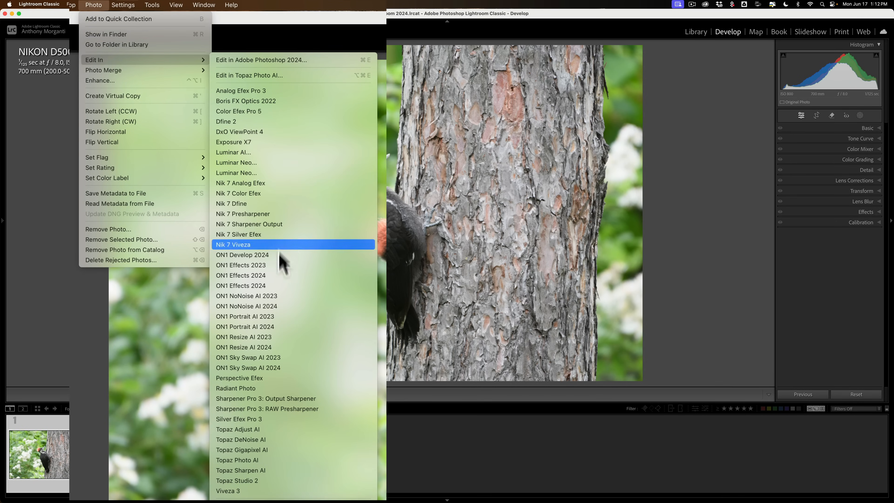
click(262, 460)
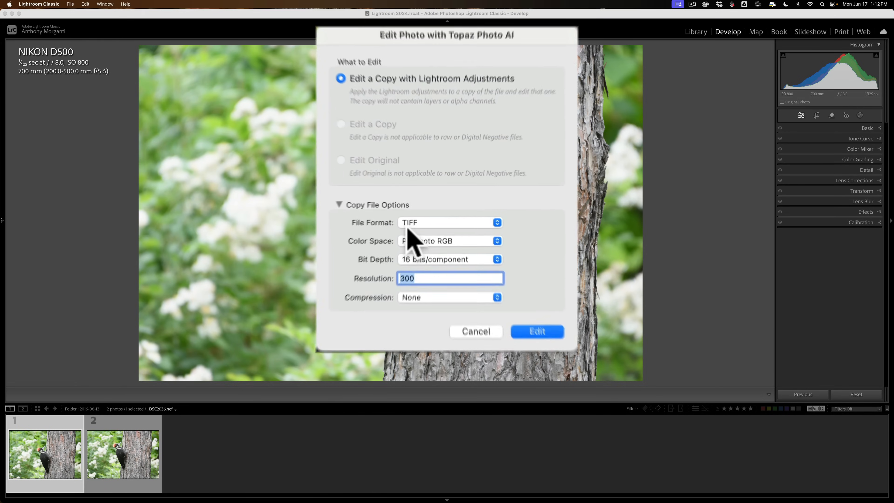
click(425, 223)
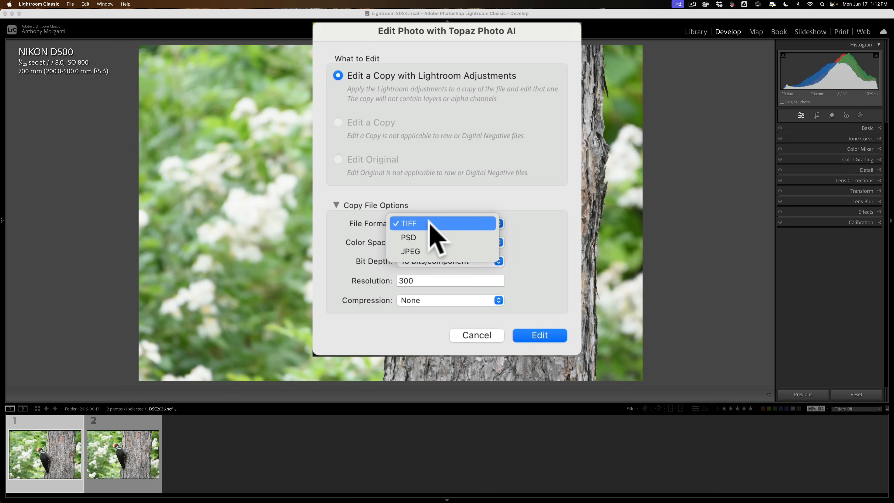
click(485, 337)
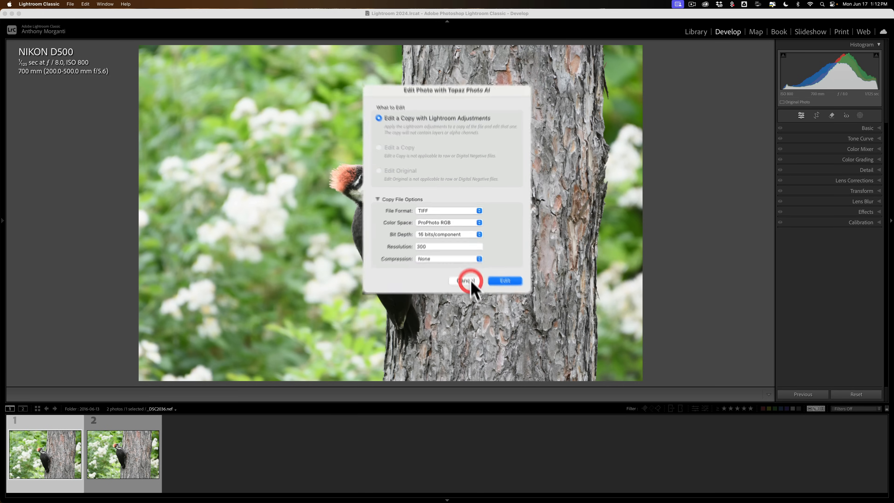
Send the raw photo _DSC2036.nef to the Topaz Photo AI plug-in for processing and switch to Topaz Photo AI.
click(70, 4)
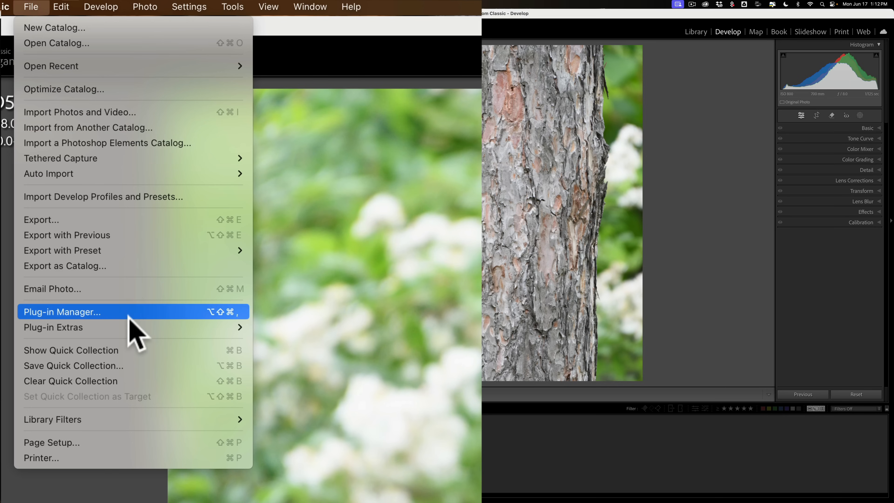
mouse_move(135, 332)
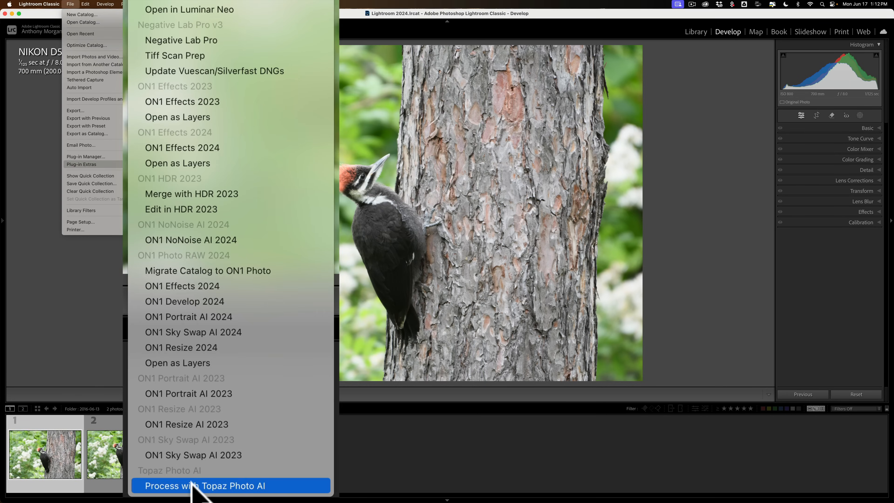
click(205, 485)
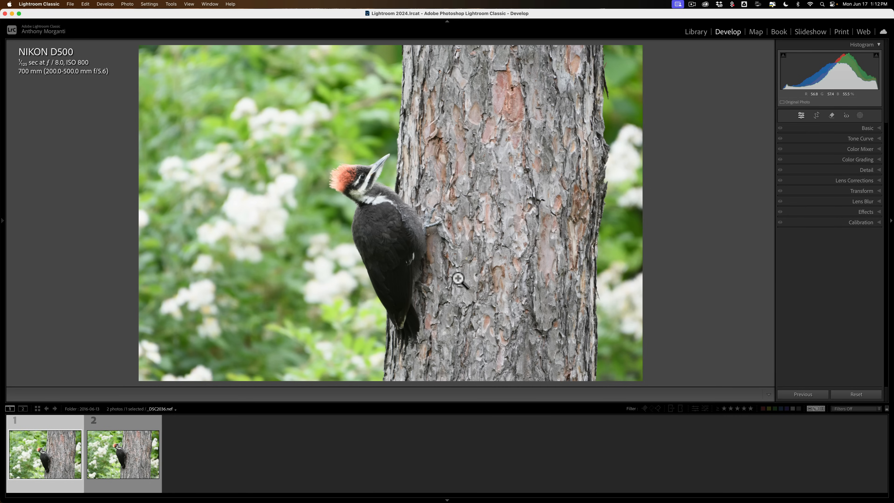
mouse_move(561, 491)
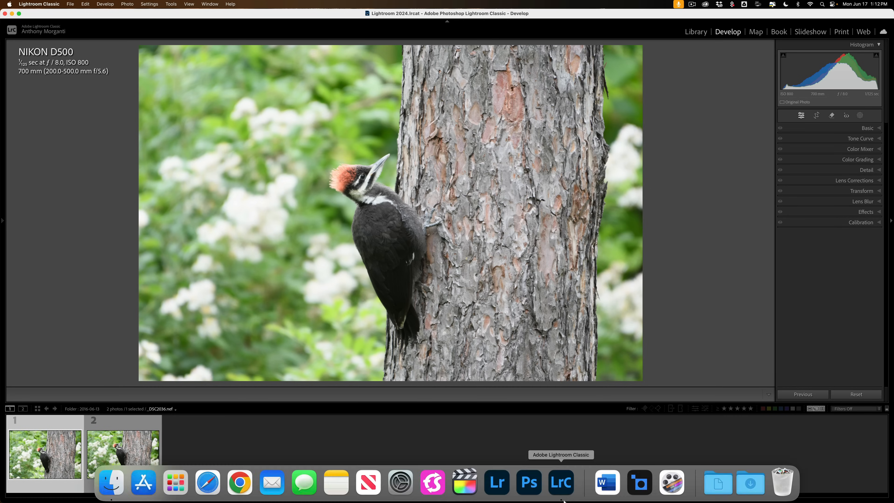
click(634, 477)
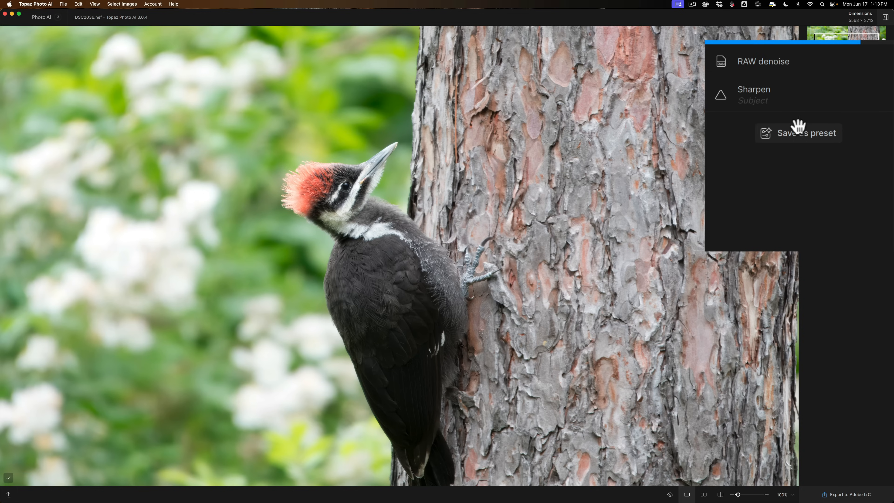
Compare the enhanced and original versions of the woodpecker's head at 249% magnification.
mouse_move(751, 100)
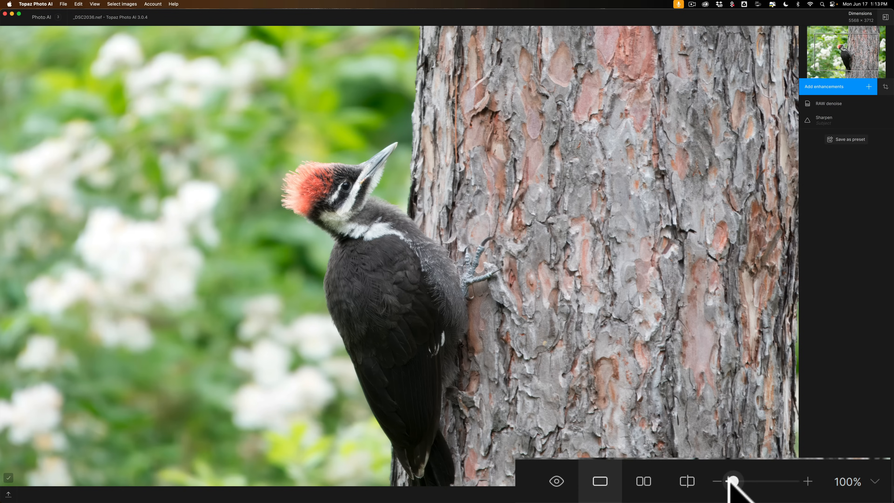
drag(732, 482, 746, 481)
drag(239, 126, 415, 272)
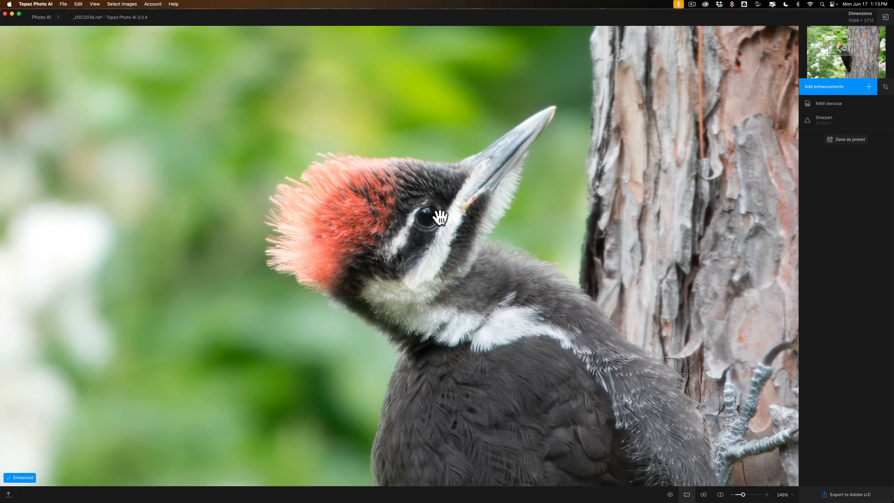
click(673, 194)
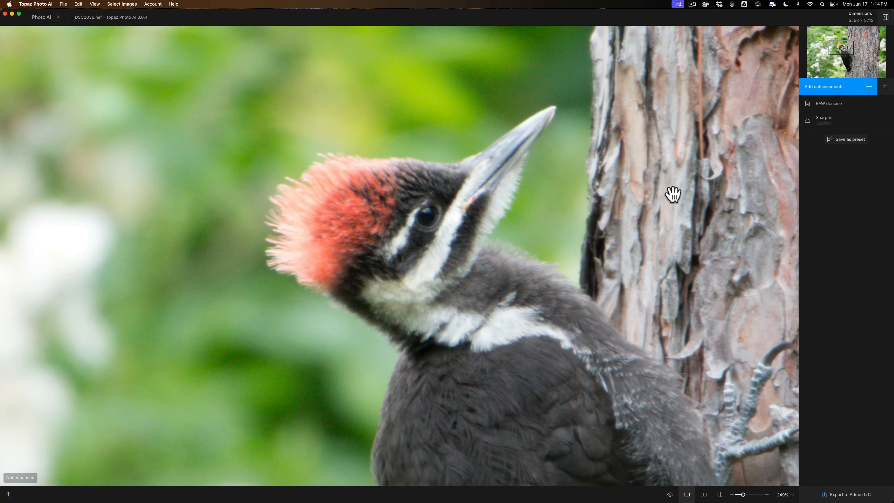
click(673, 194)
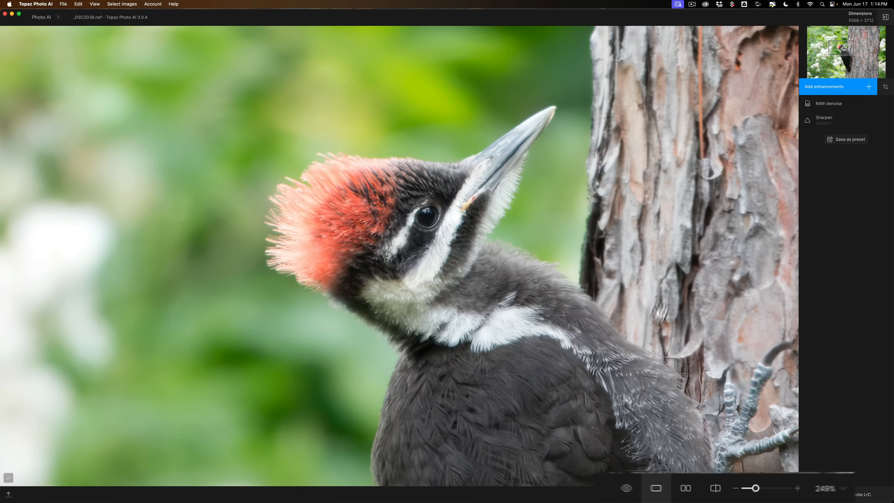
click(553, 479)
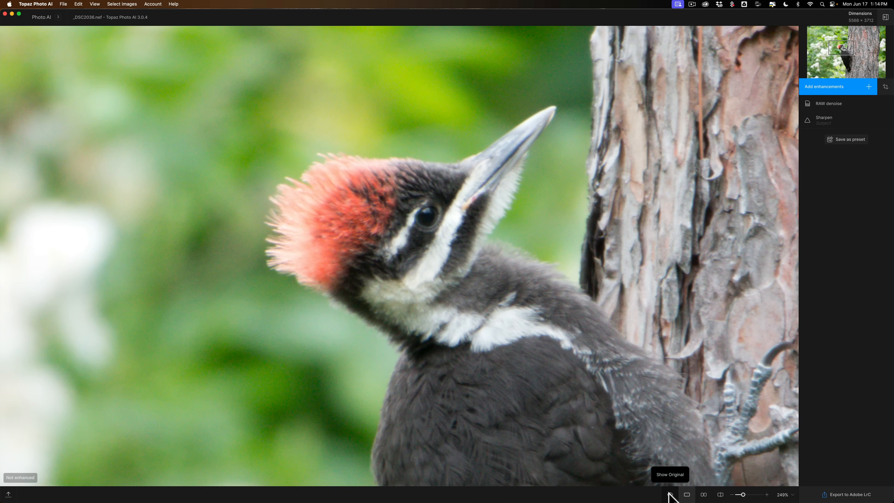
click(670, 495)
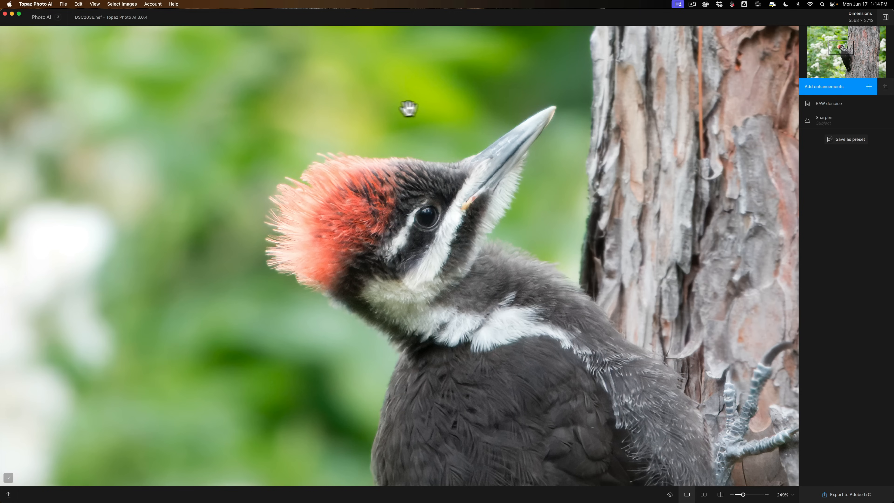
click(440, 131)
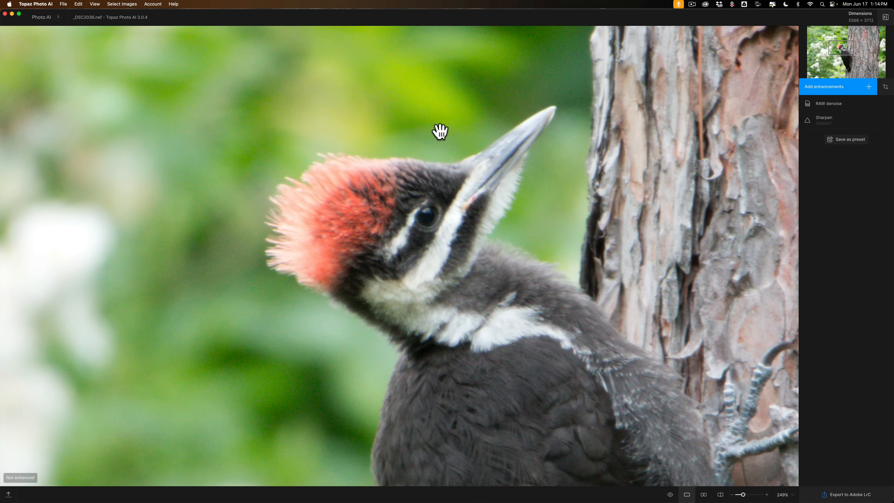
click(440, 131)
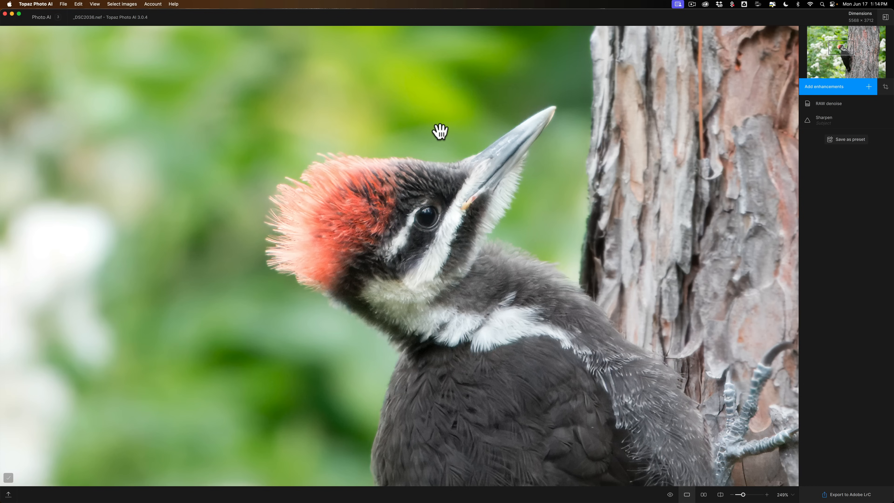
click(440, 131)
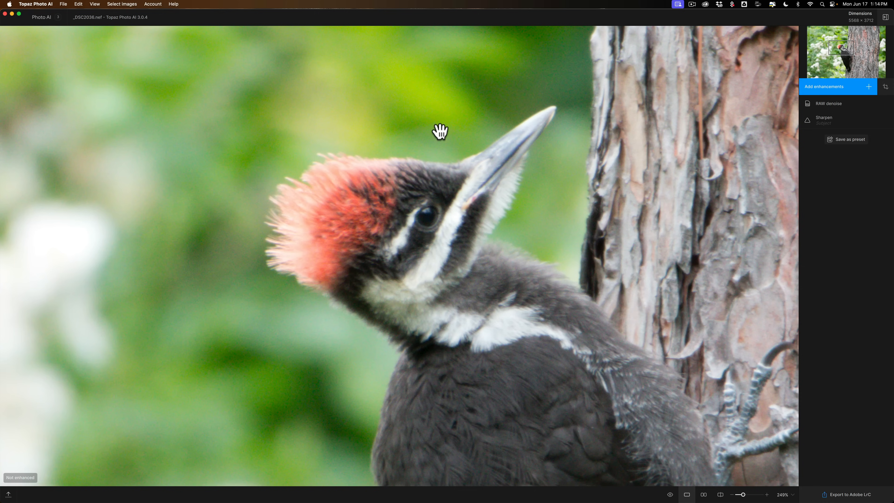
Compare the woodpecker with and without enhancement, and try RAW denoise strengths of 65, 44 and 34 with the RAW Normal model.
click(440, 132)
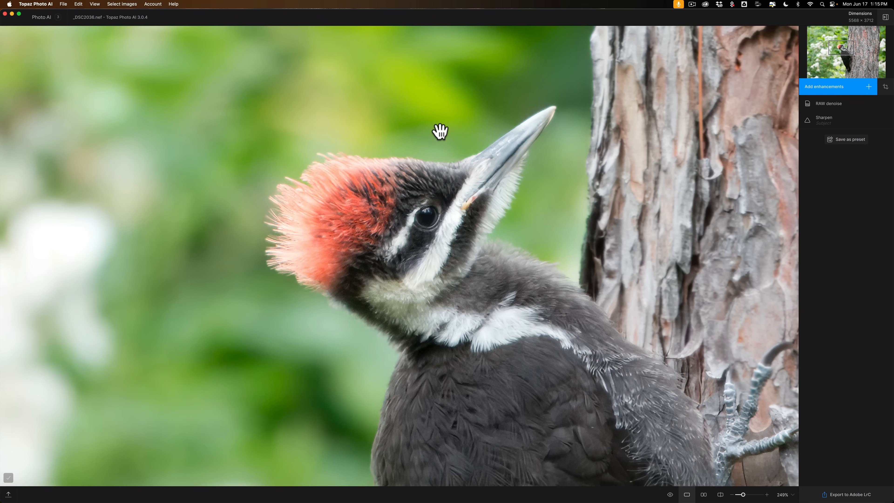
click(440, 131)
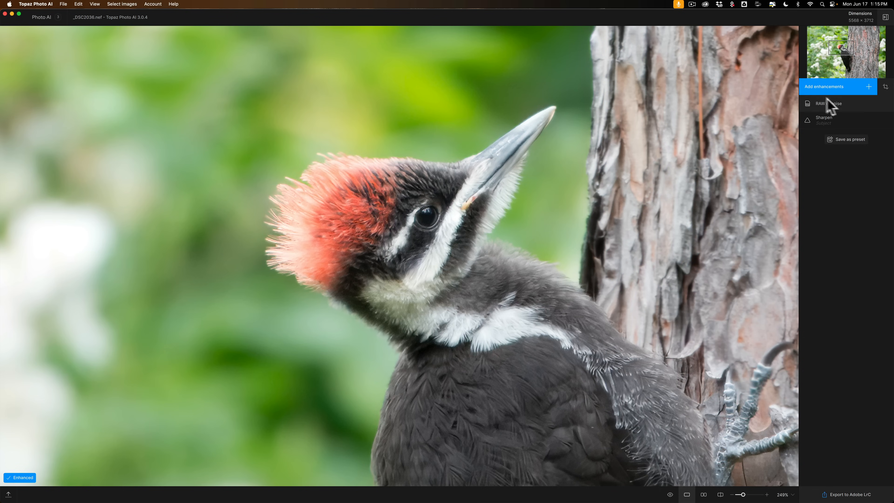
click(839, 102)
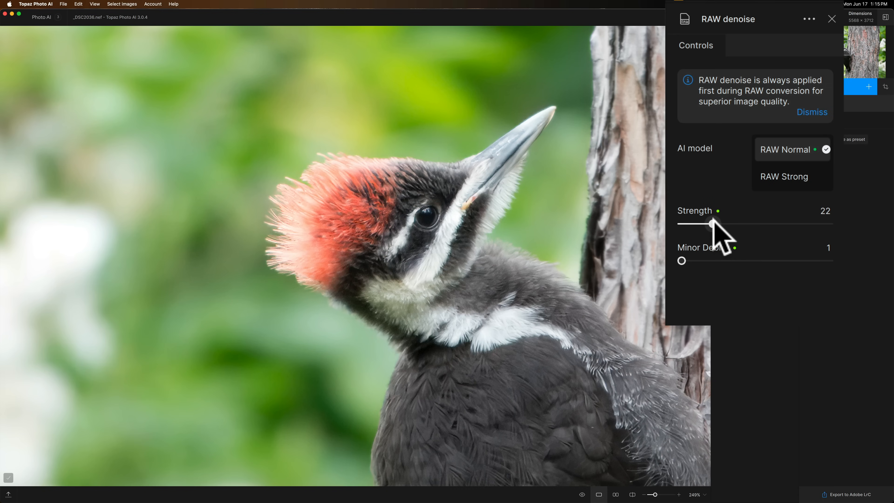
drag(713, 223, 777, 225)
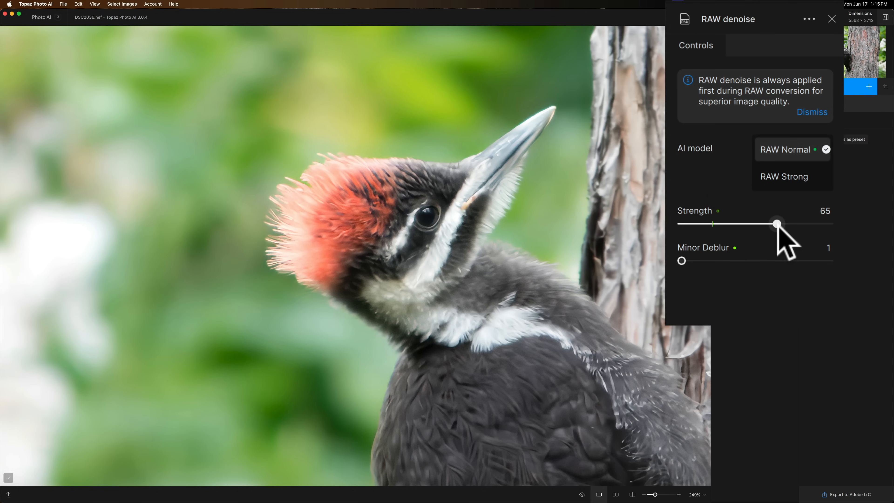
click(444, 112)
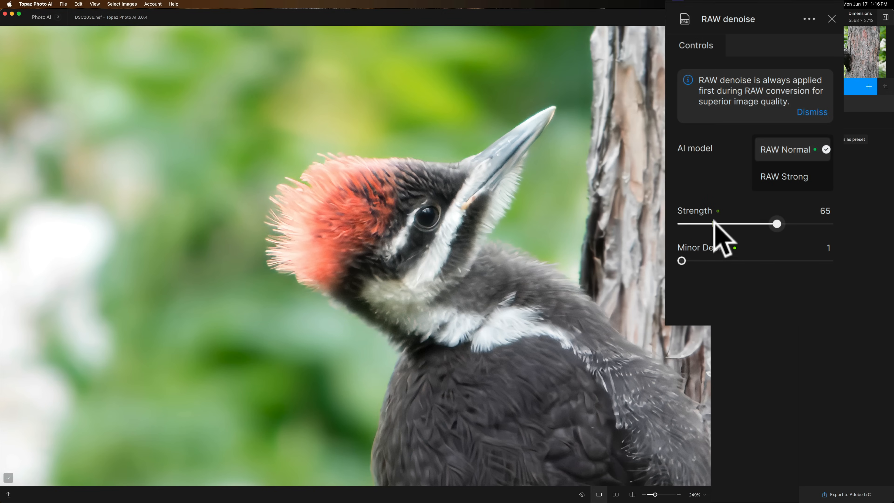
drag(771, 219, 745, 221)
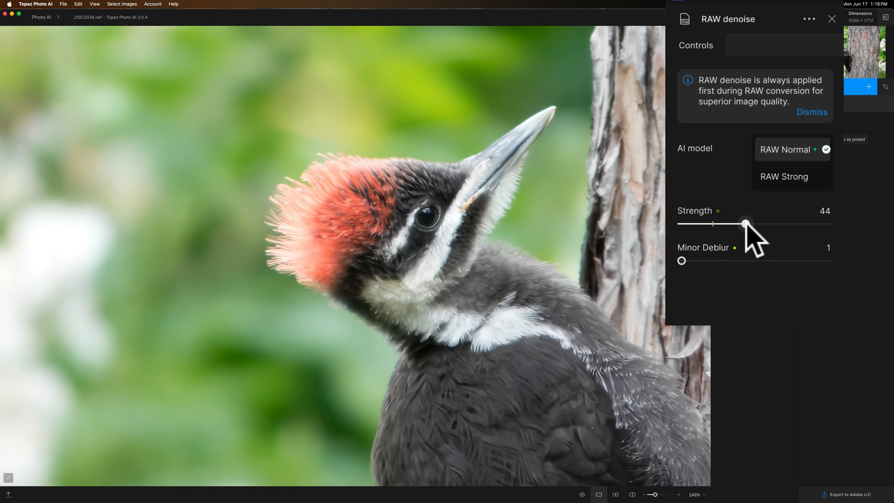
drag(745, 224, 730, 224)
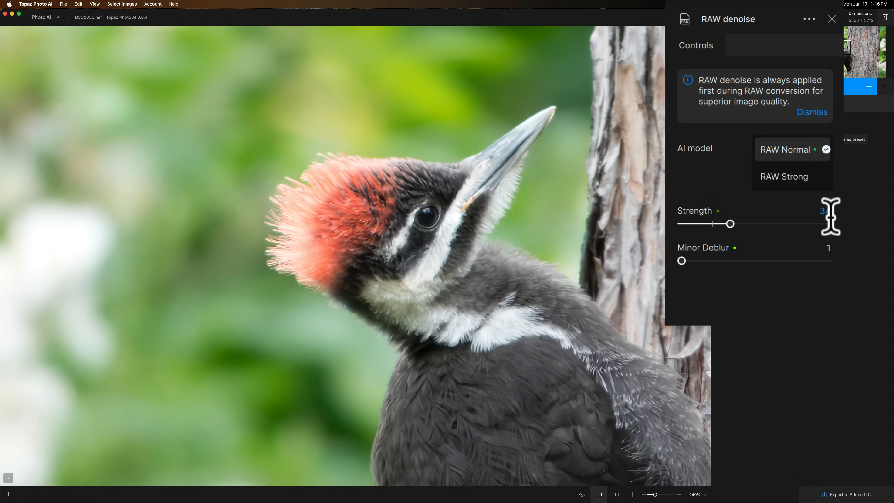
Try the RAW Strong denoise model at strengths 61 and 34, and return to the RAW Normal model.
click(784, 178)
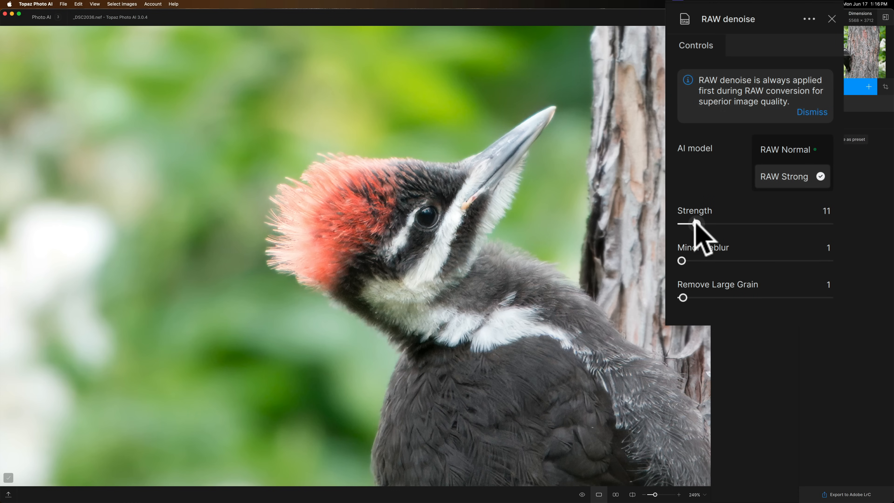
drag(696, 224, 770, 224)
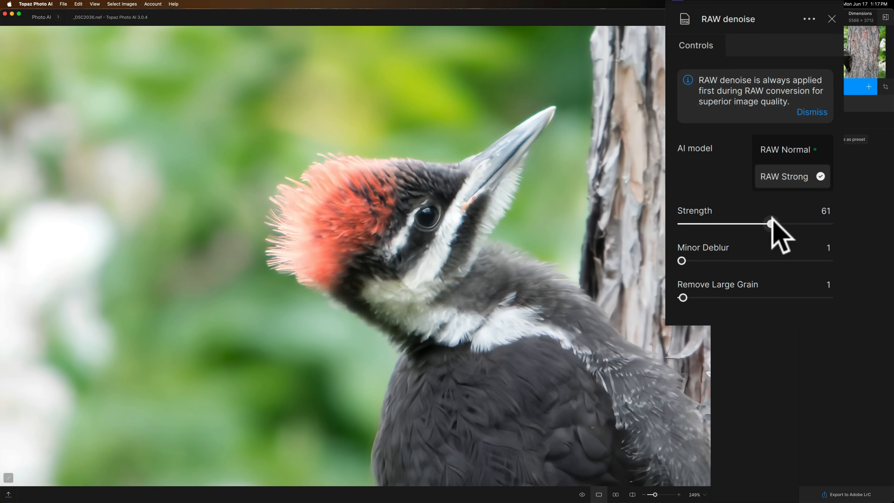
drag(771, 224, 730, 222)
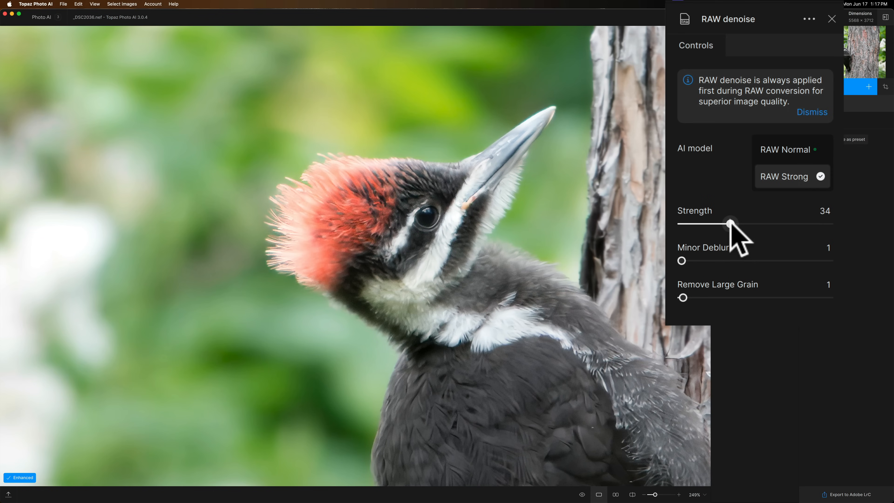
click(774, 147)
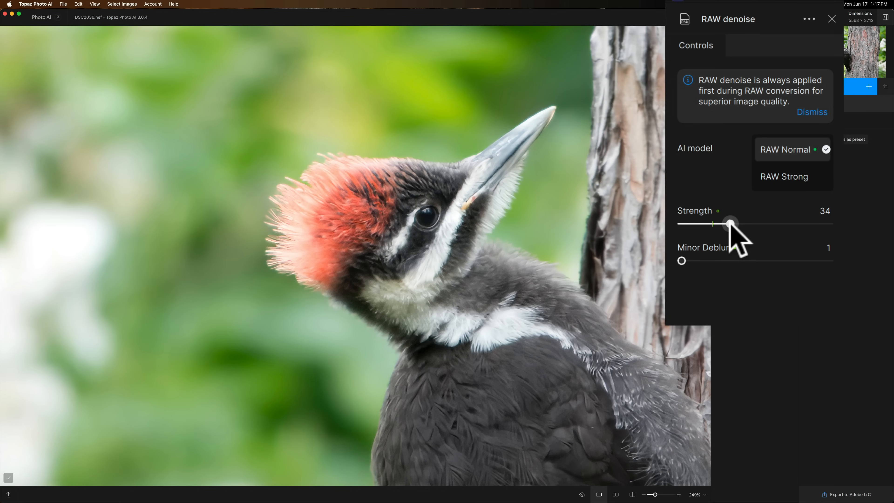
Set the RAW denoise strength to 33 and compare the woodpecker's head and the tree bark with the original.
drag(730, 224, 728, 224)
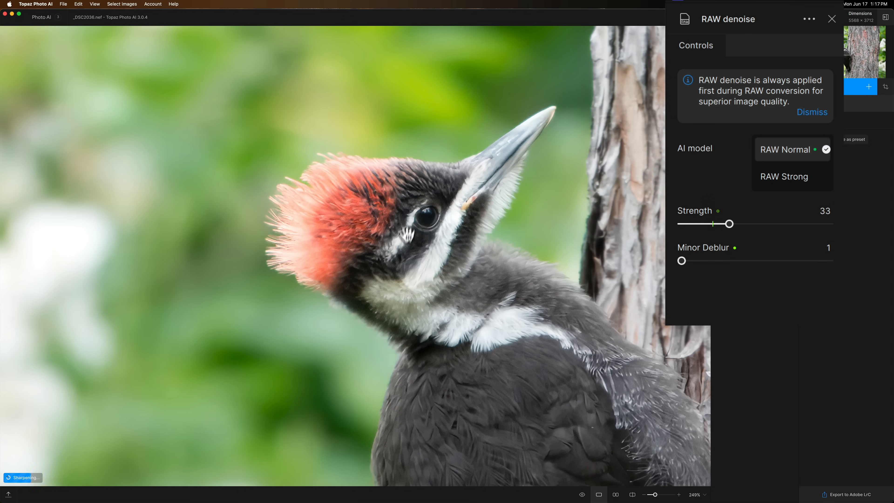
click(448, 112)
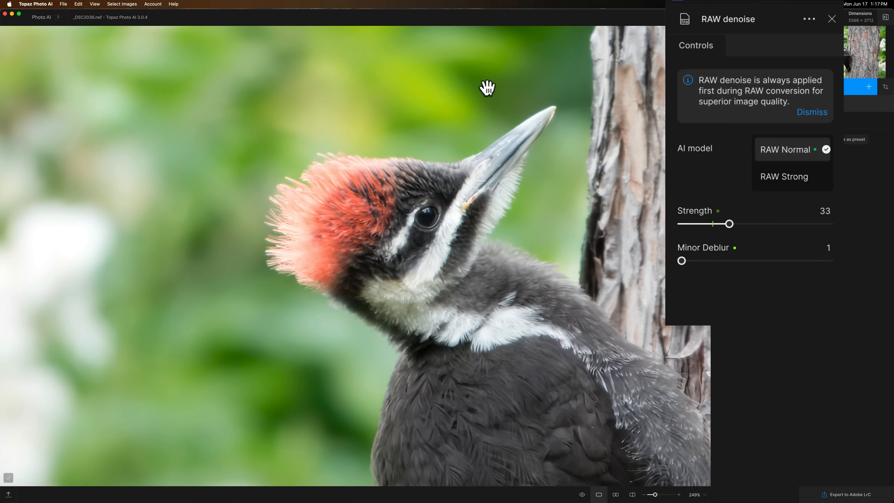
drag(619, 105, 356, 269)
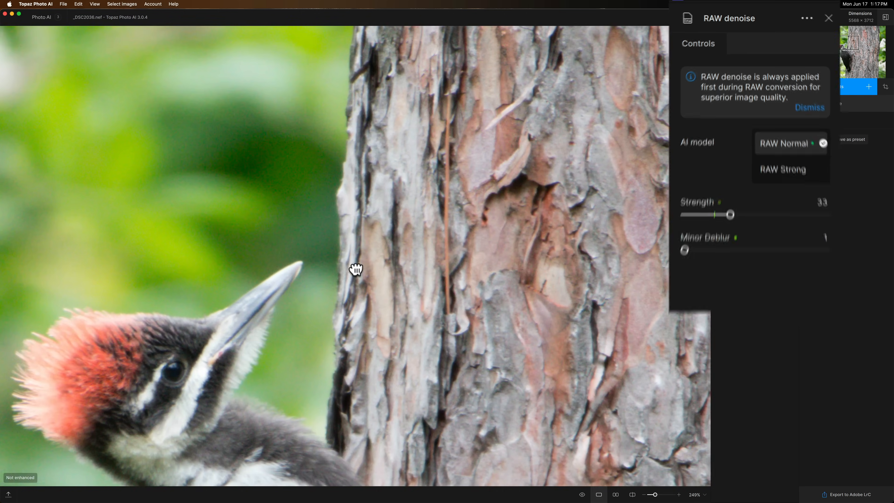
drag(594, 163, 100, 230)
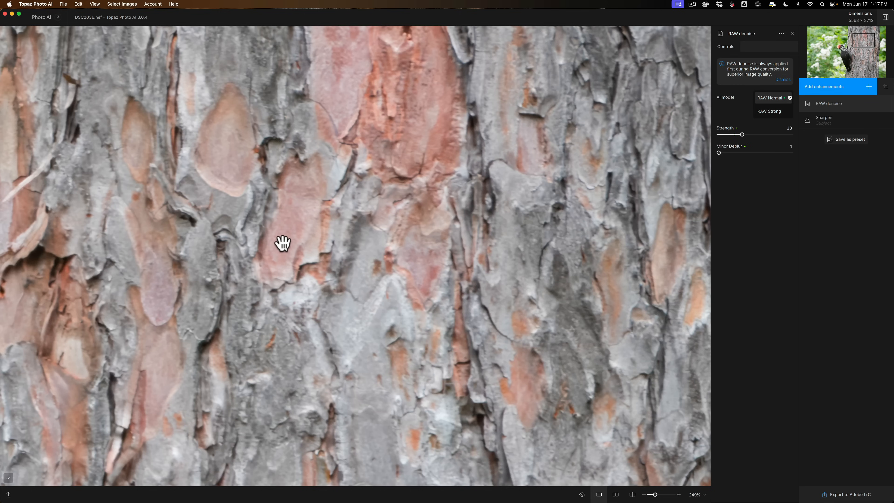
Set the RAW denoise strength to 22 and export the enhanced photo to Adobe LrC.
click(699, 494)
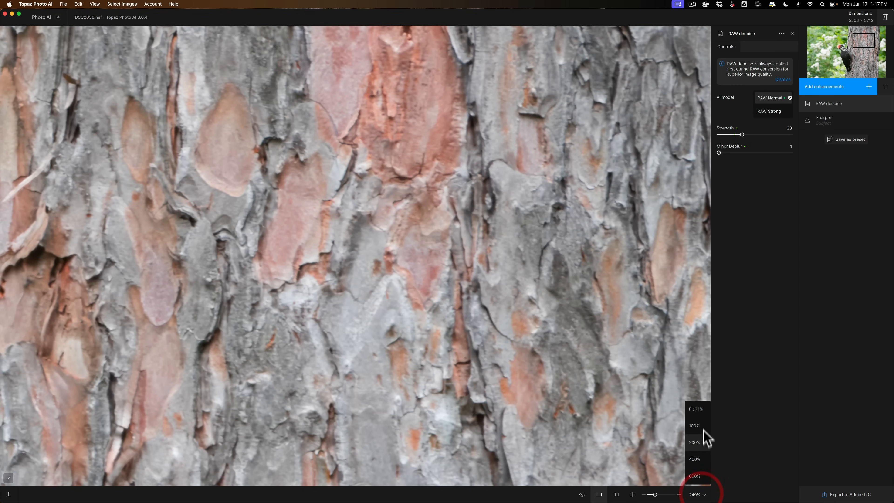
click(696, 409)
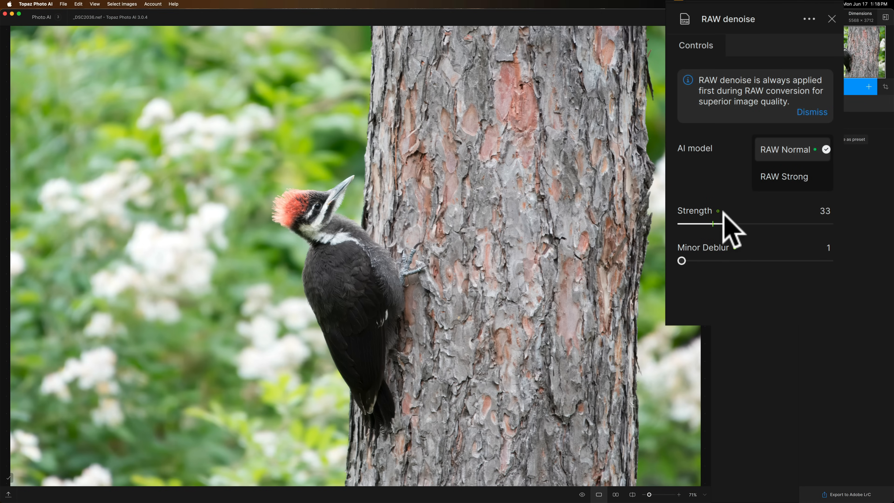
drag(729, 224, 713, 223)
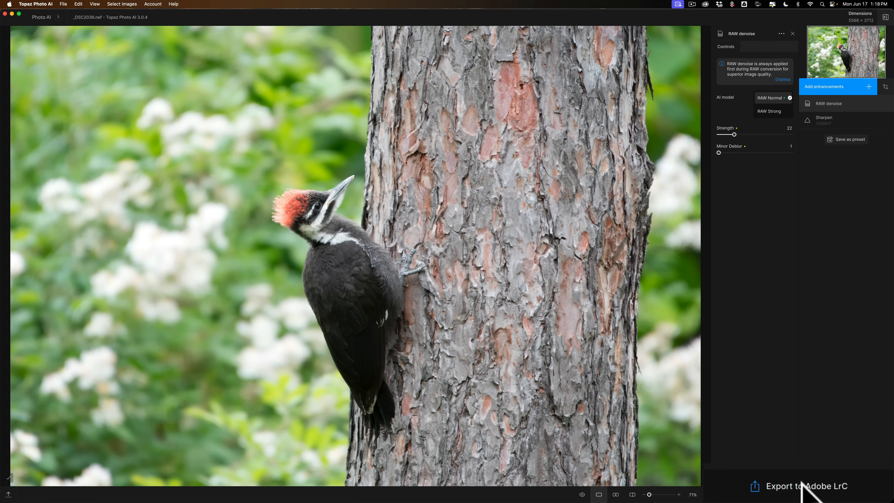
click(801, 482)
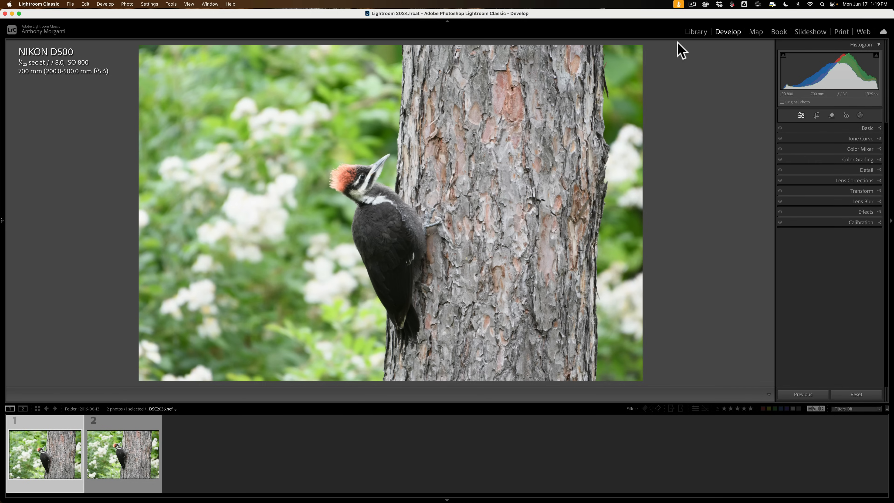
Synchronize the folder 2016-06-13 in the Library module, importing new photos and scanning for metadata updates.
click(696, 32)
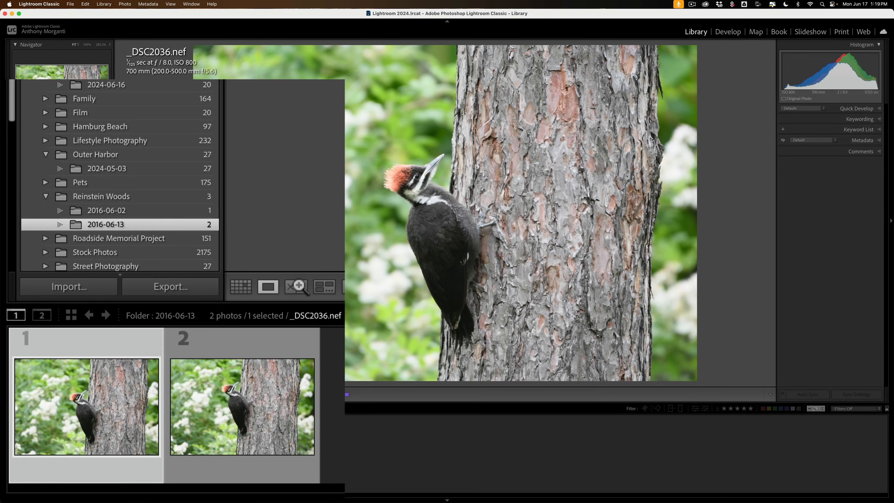
right_click(124, 223)
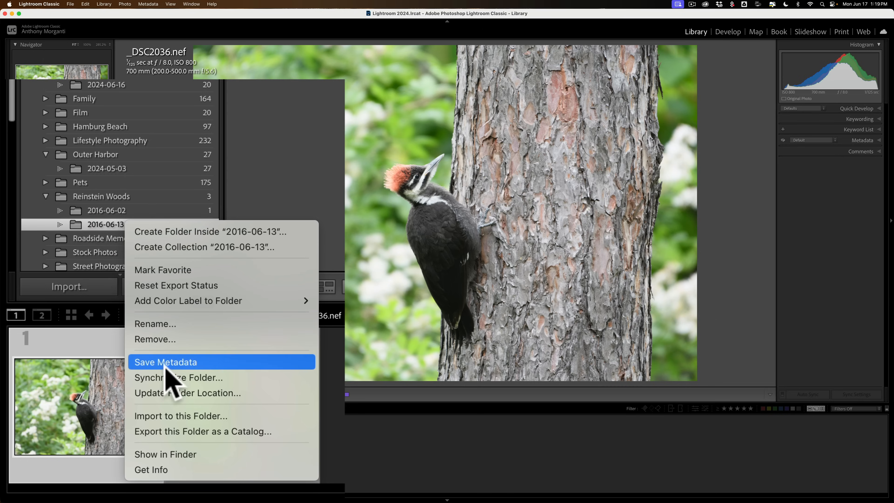
click(166, 378)
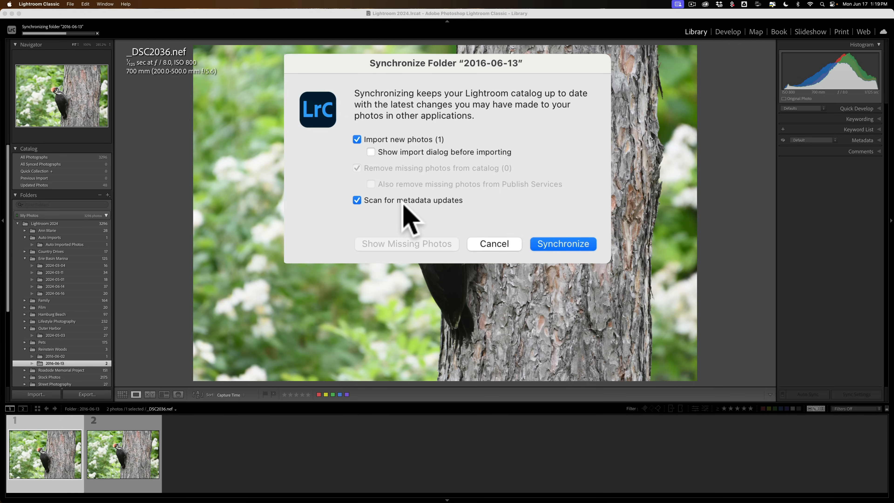
click(553, 244)
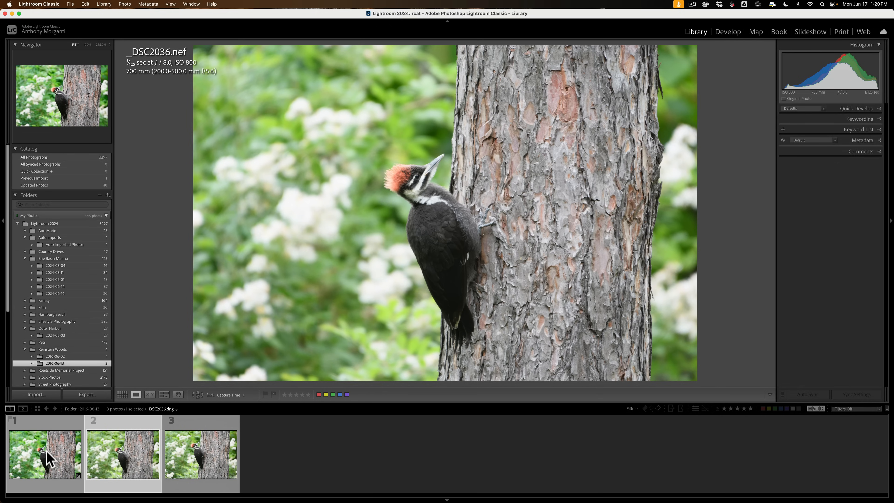
Open _DSC2036.dng in the Develop module and set the info overlay to display the file name, capture date and dimensions.
click(49, 457)
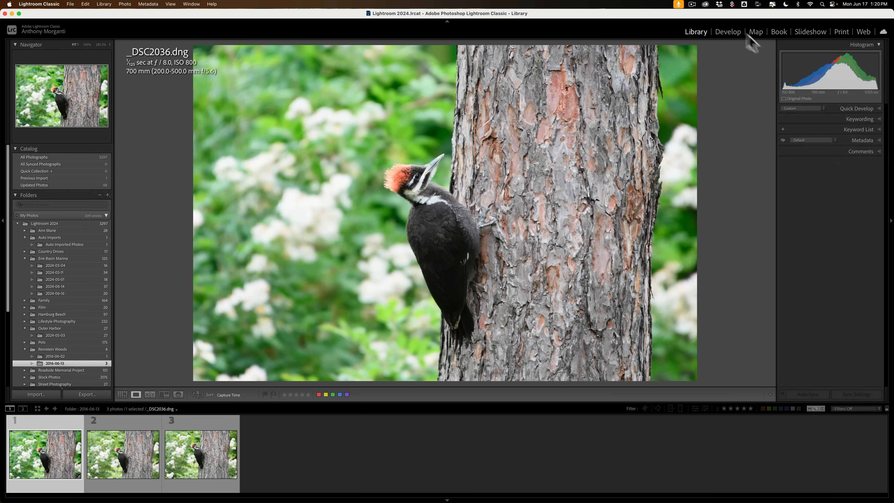
click(727, 31)
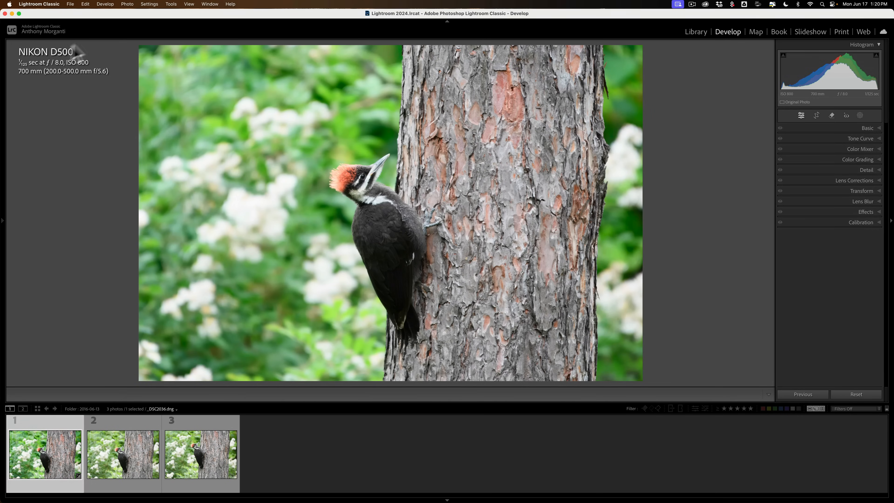
key(i)
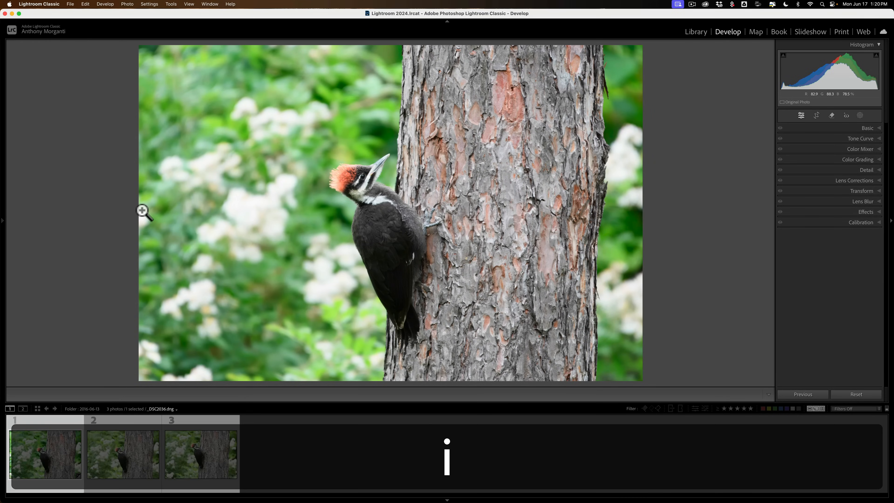
key(i)
key(i)
key(i)
key(i)
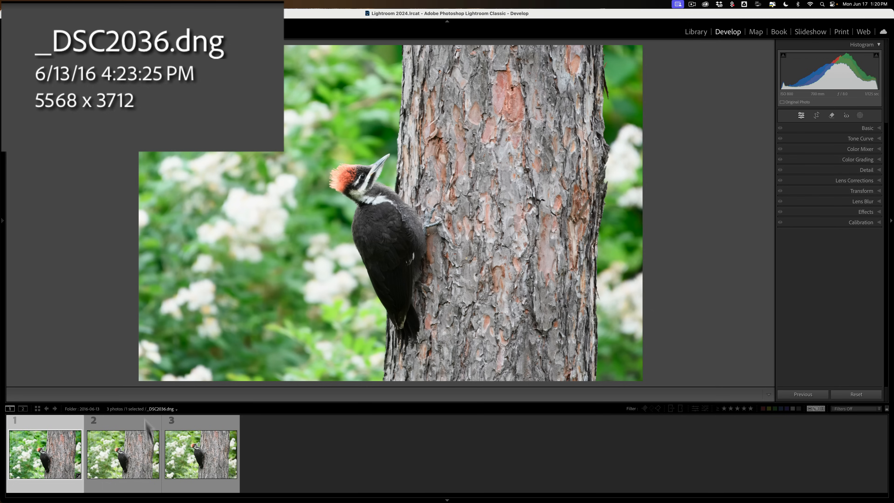
Compare _DSC2036.dng with _DSC2036.nef and inspect the woodpecker's head up close in the DNG.
click(136, 457)
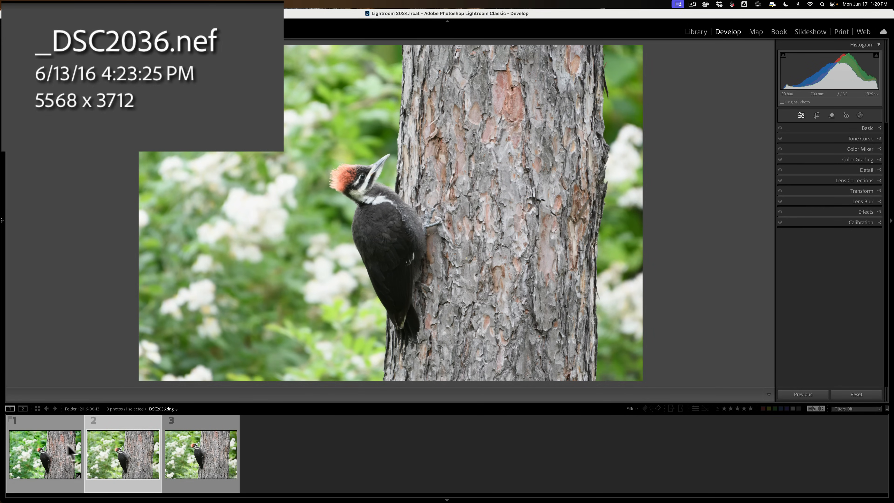
click(58, 451)
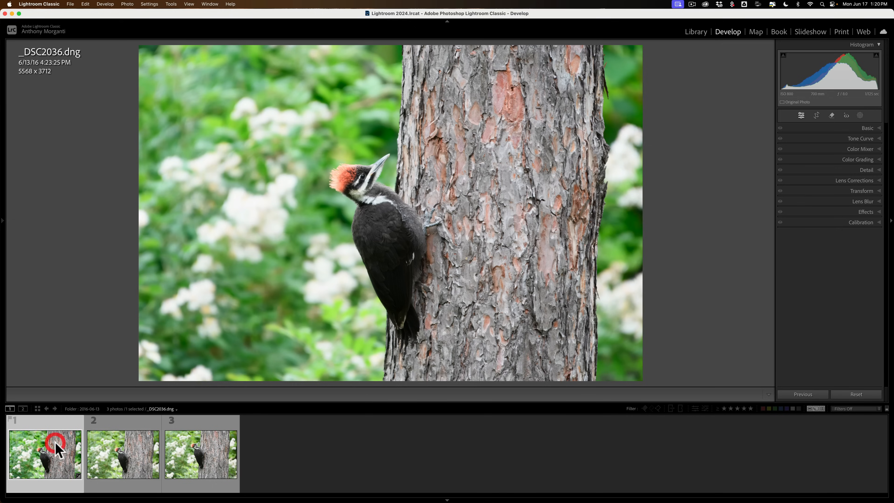
click(359, 172)
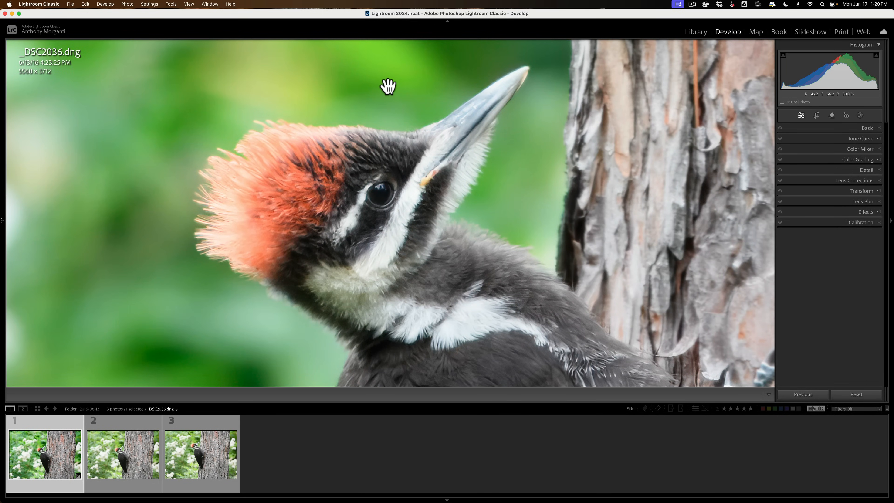
click(377, 86)
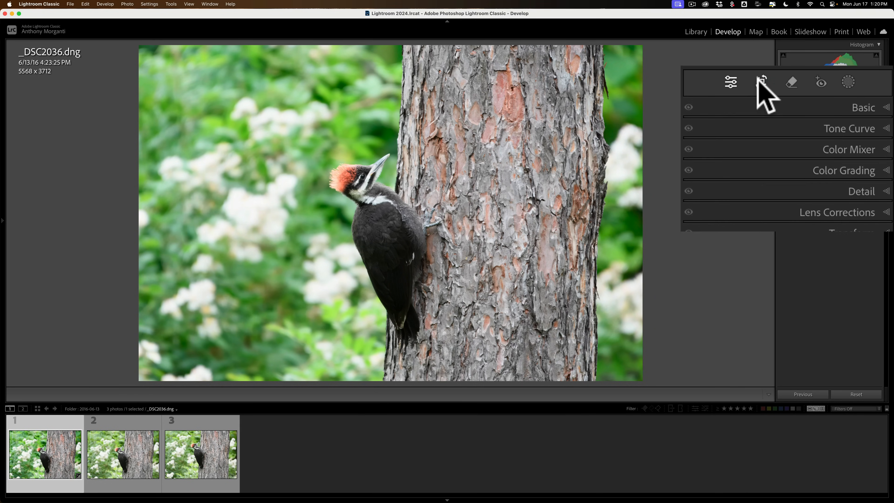
Crop the photo tightly around the woodpecker in portrait orientation, keeping the Original aspect ratio, to about 1907 x 2861 pixels.
click(762, 82)
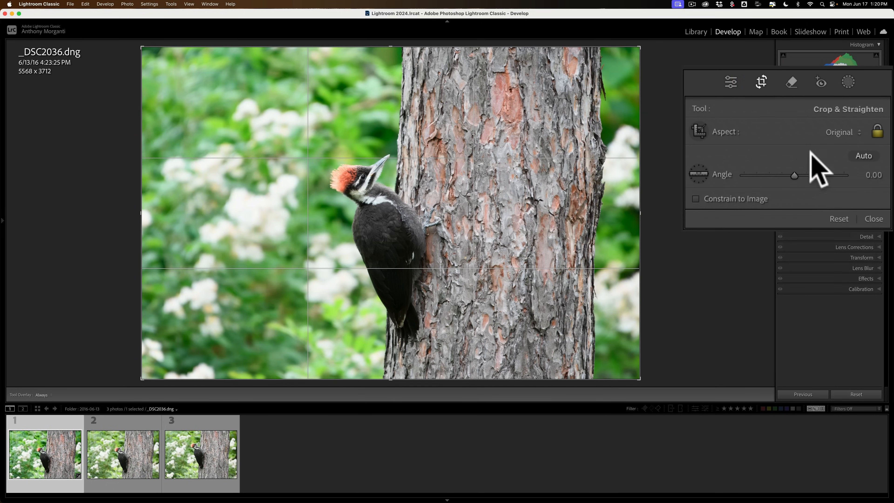
click(845, 133)
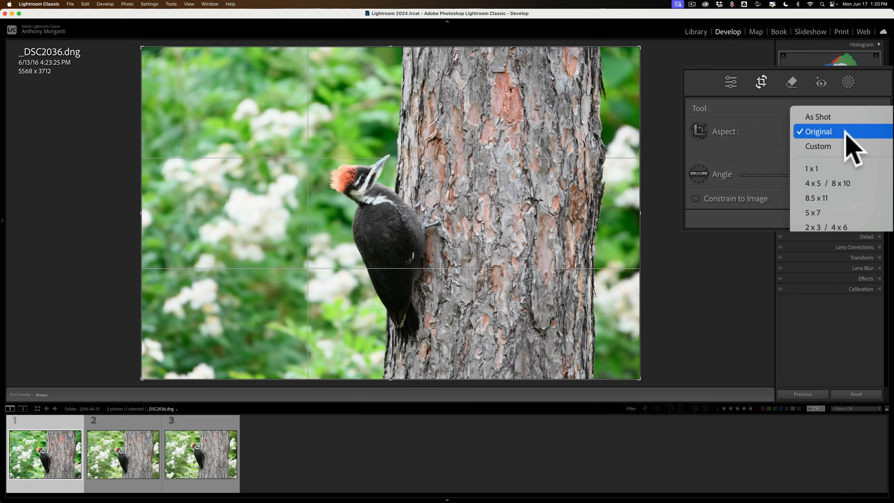
click(844, 131)
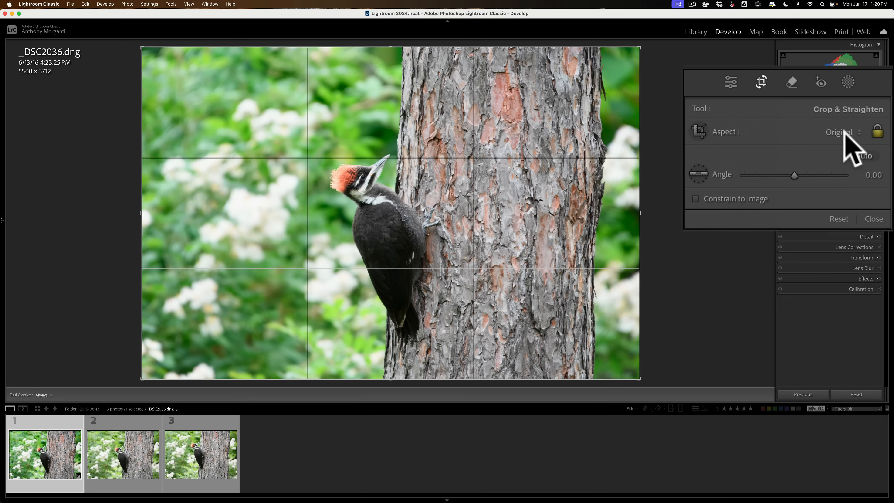
key(x)
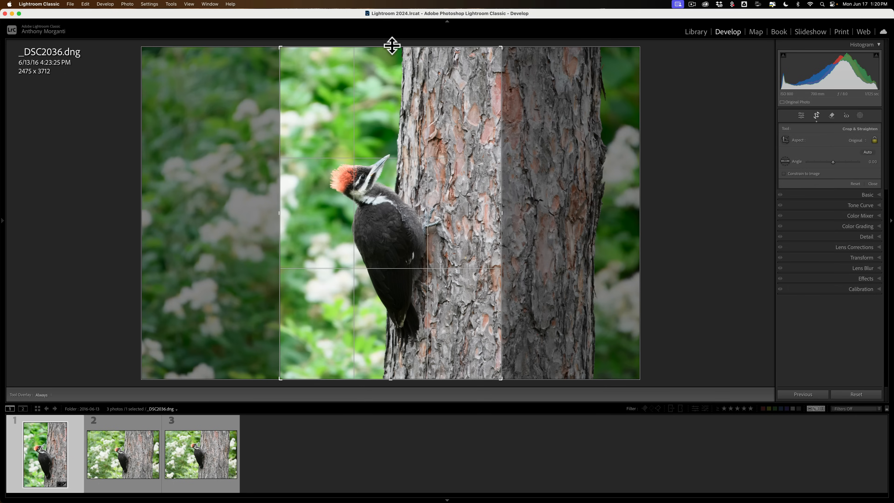
drag(391, 45, 382, 84)
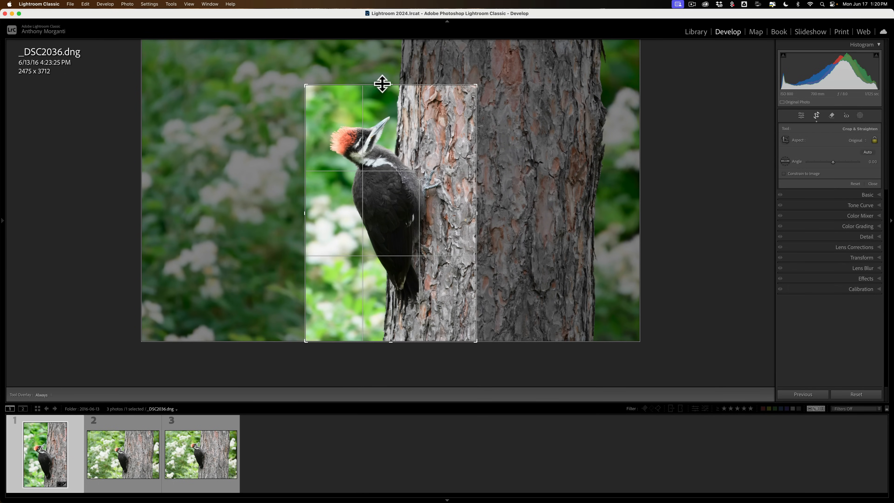
drag(353, 186, 354, 187)
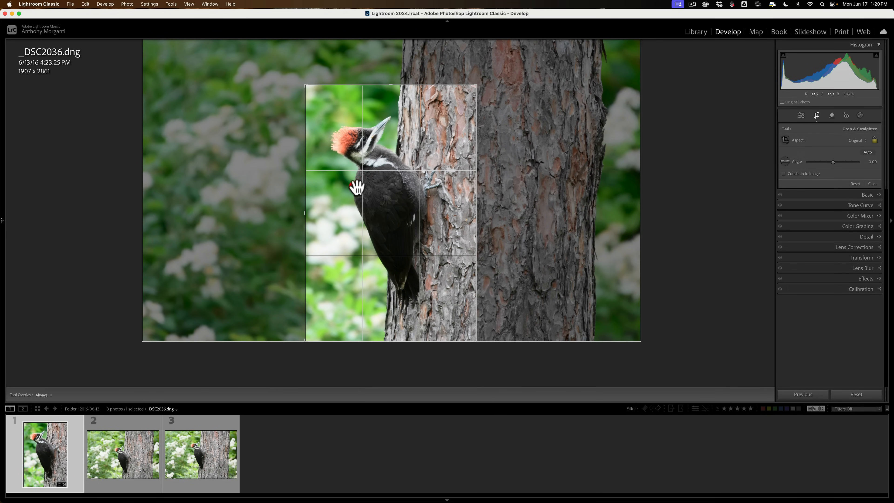
drag(385, 233, 384, 242)
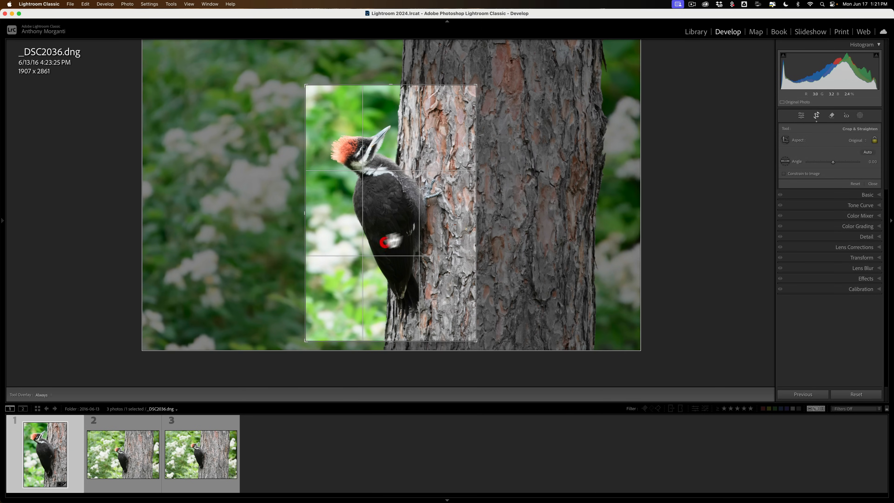
click(817, 115)
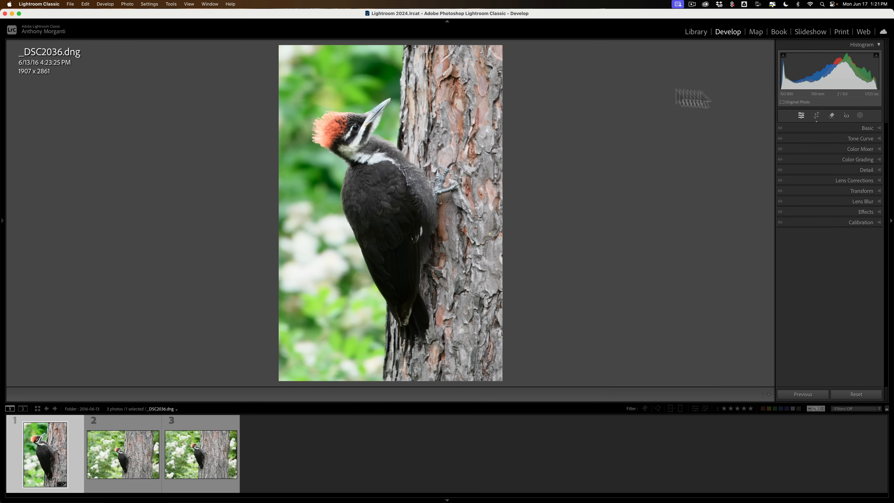
Open the Basic adjustments and look over the available profile groups in the Profile Browser, keeping the Camera Standard profile.
click(872, 128)
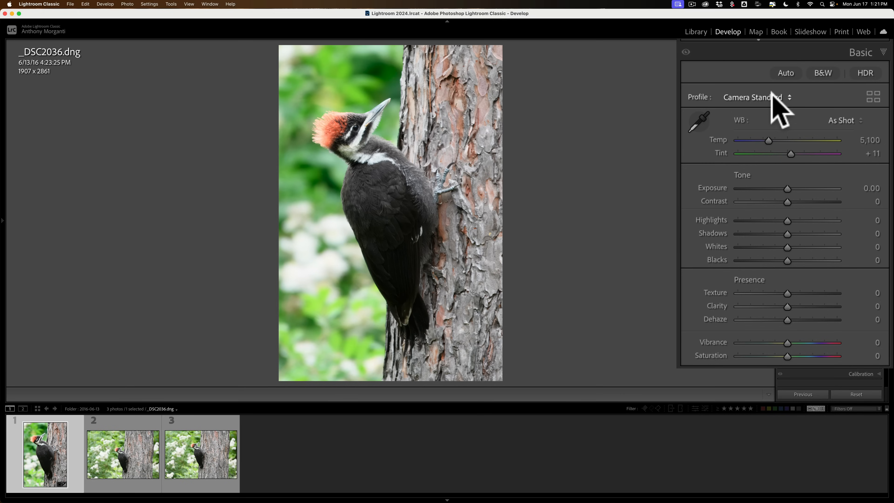
click(873, 96)
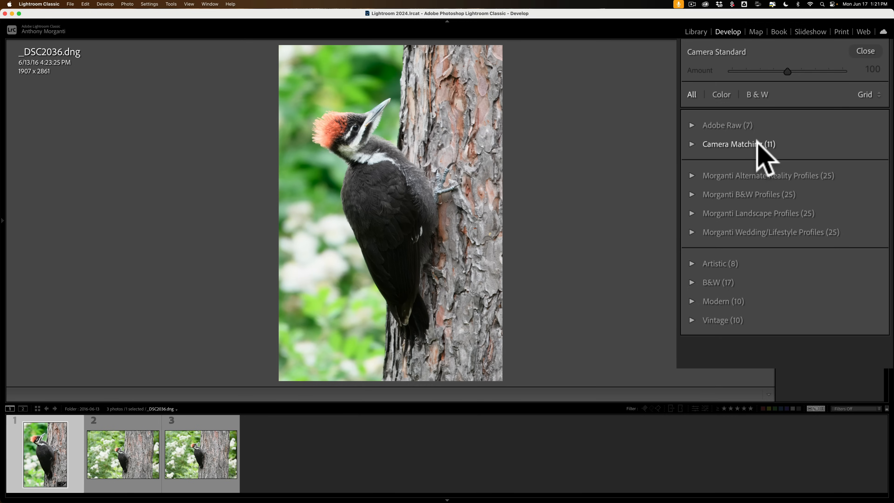
click(865, 51)
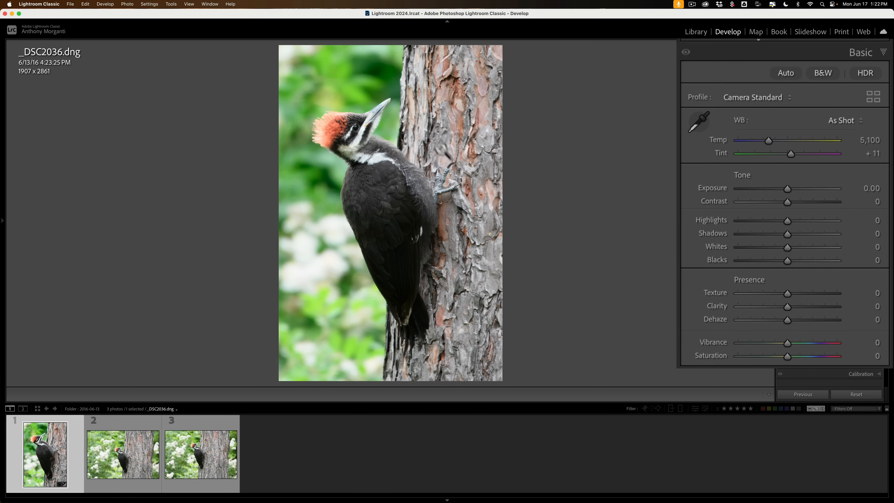
Set Highlights to -90 and Shadows to +50 while checking the white neck feathers and dark tail up close.
click(372, 153)
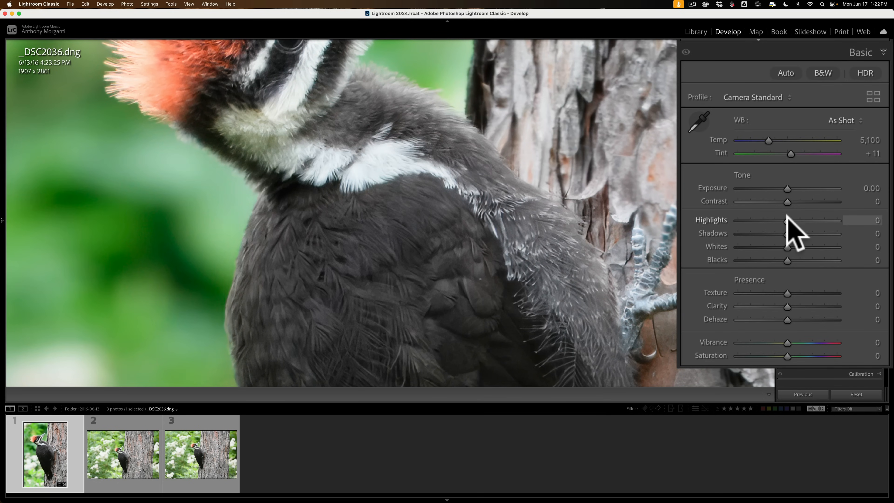
drag(786, 220, 743, 220)
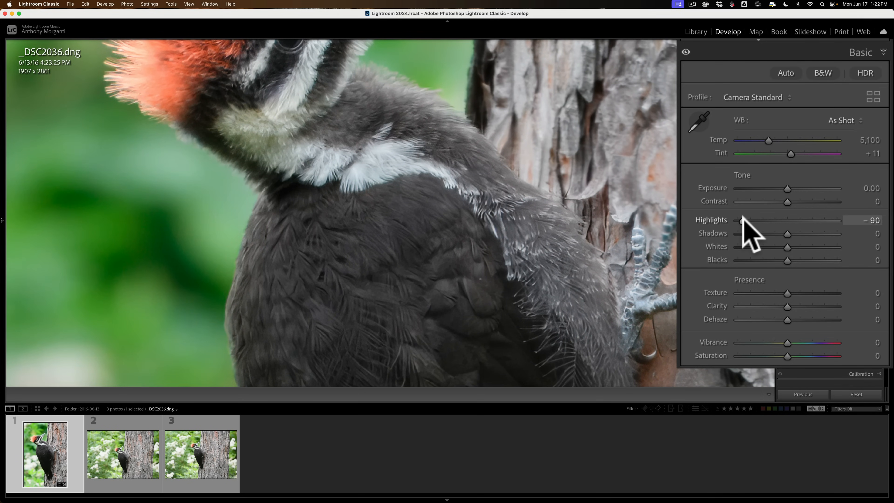
click(392, 159)
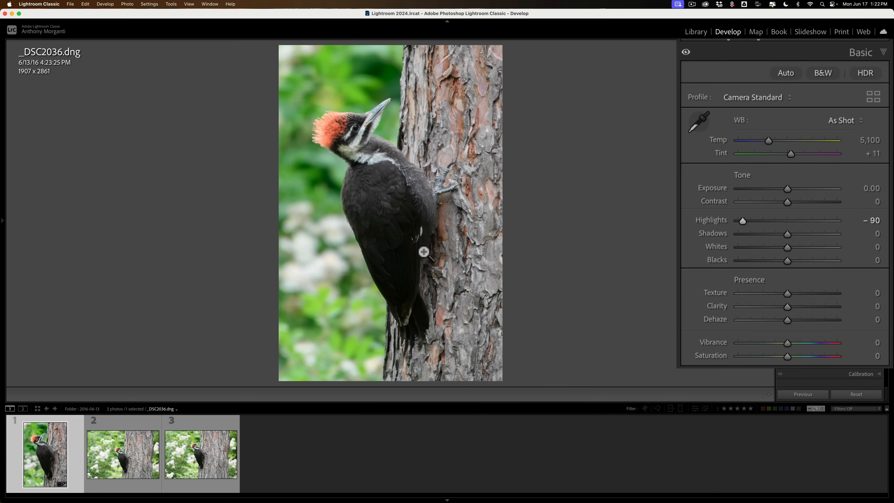
click(419, 305)
drag(419, 305, 421, 281)
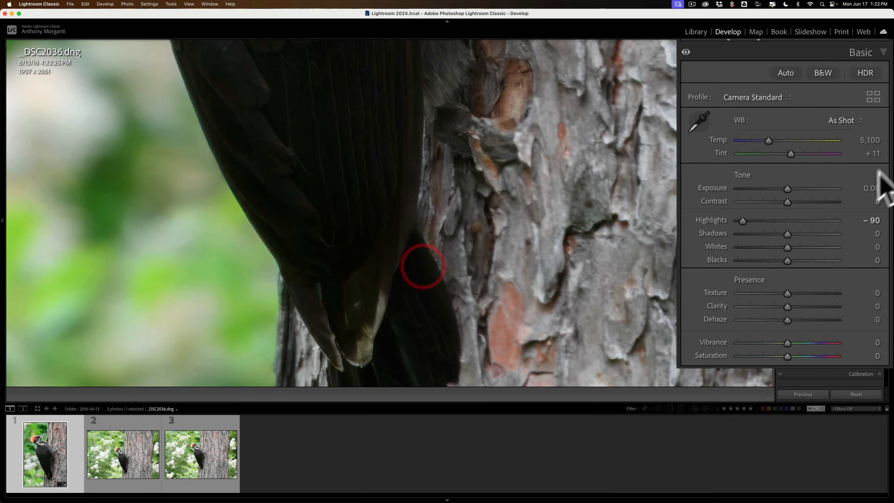
drag(787, 233, 812, 233)
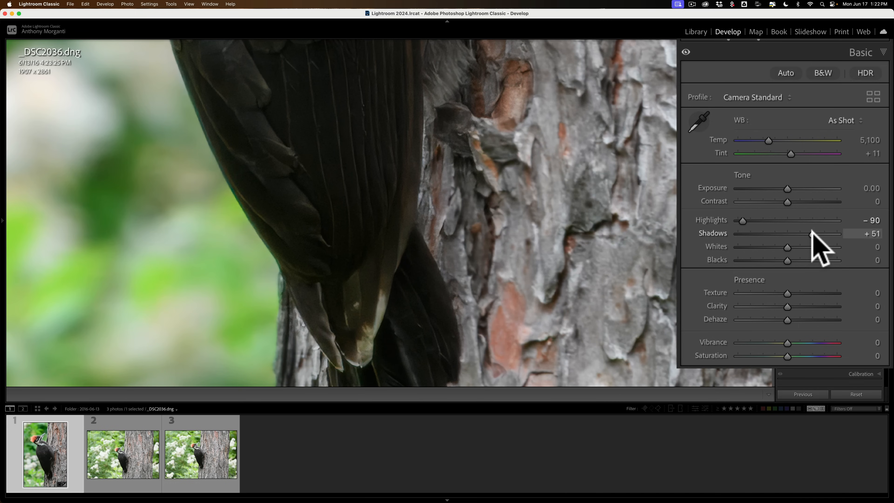
click(843, 221)
click(448, 161)
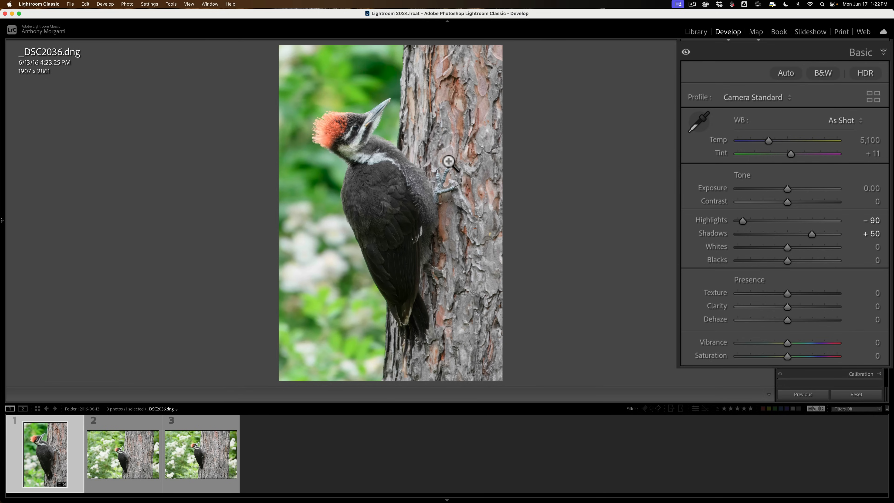
Set Whites to +51, using the clipping preview to judge the blown-out areas.
key(alt)
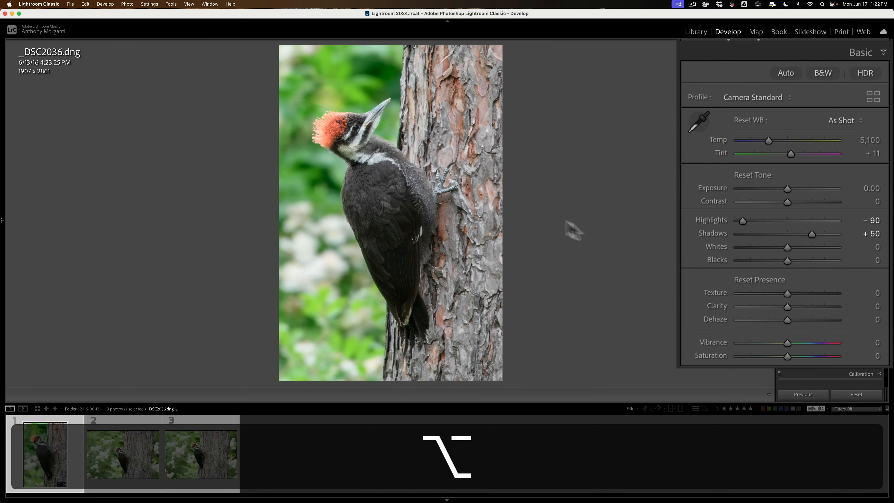
alt+click(788, 247)
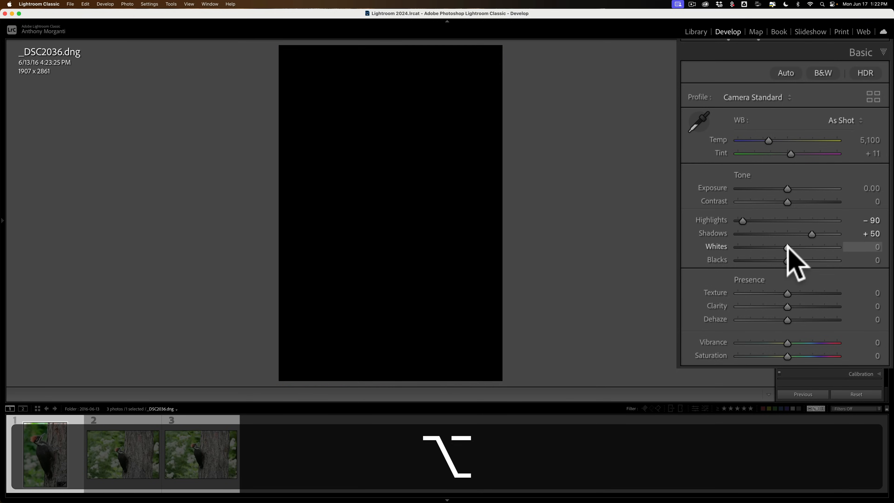
drag(787, 246, 819, 247)
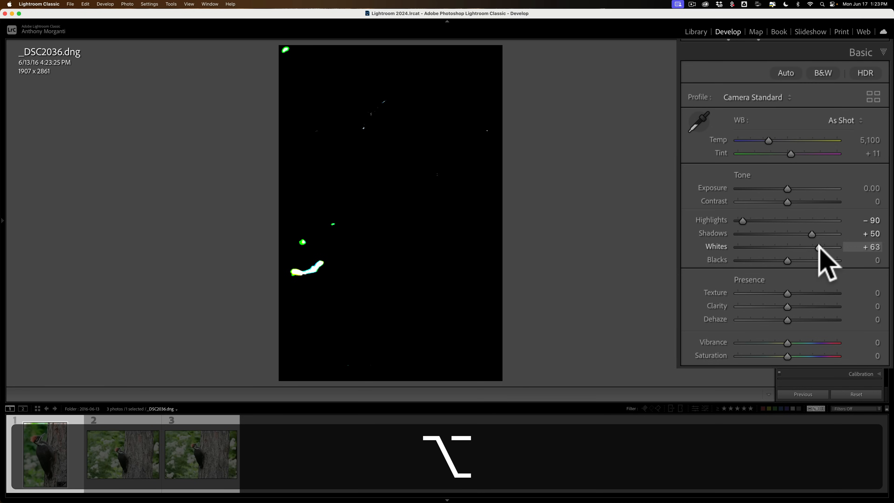
drag(819, 248, 818, 247)
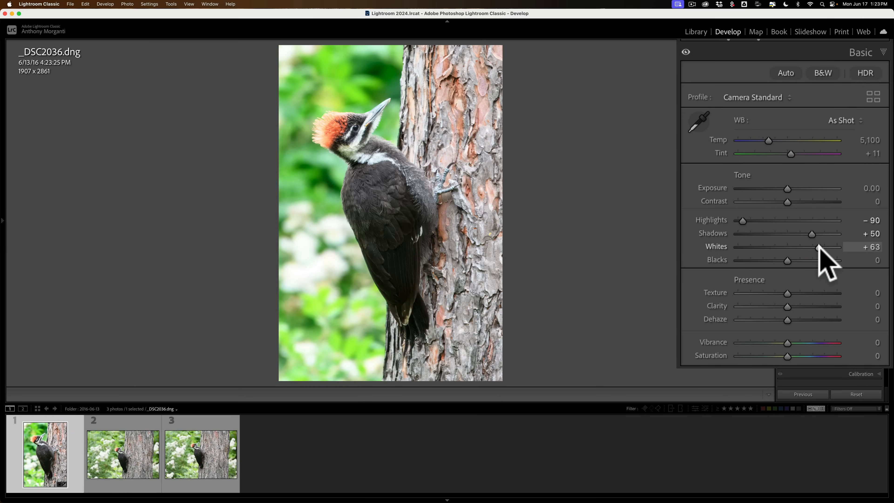
key(alt)
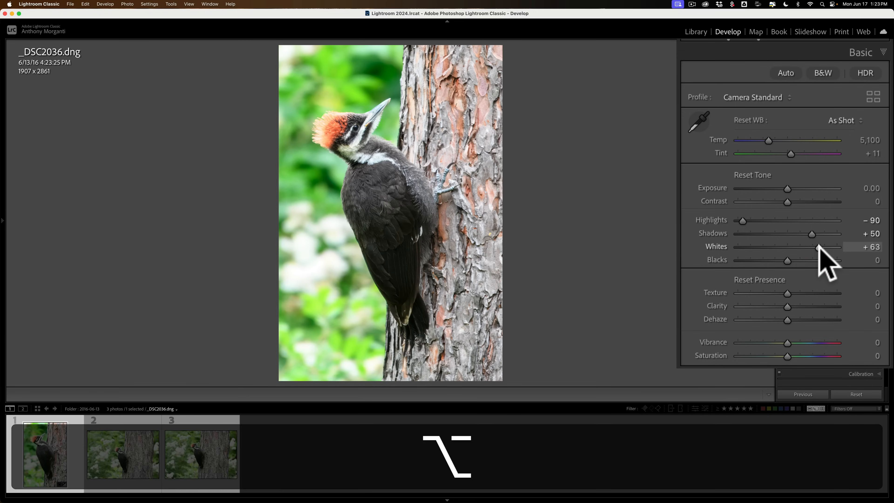
drag(818, 248, 818, 247)
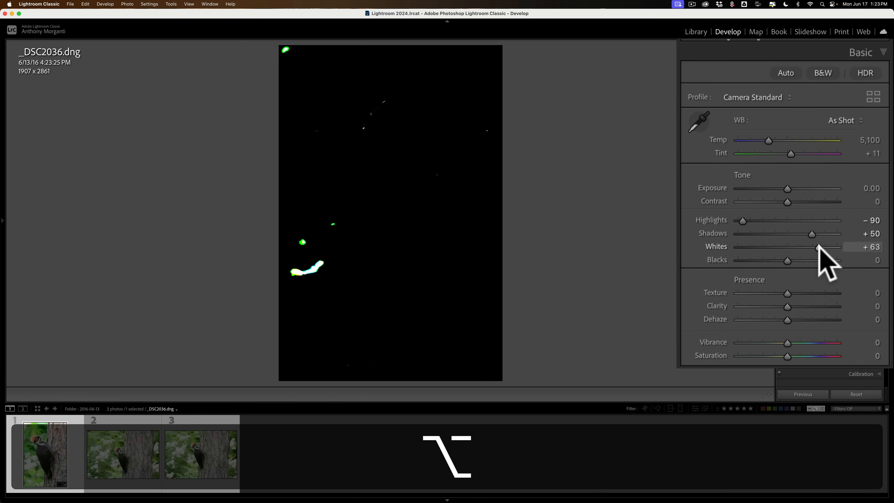
drag(819, 246, 812, 247)
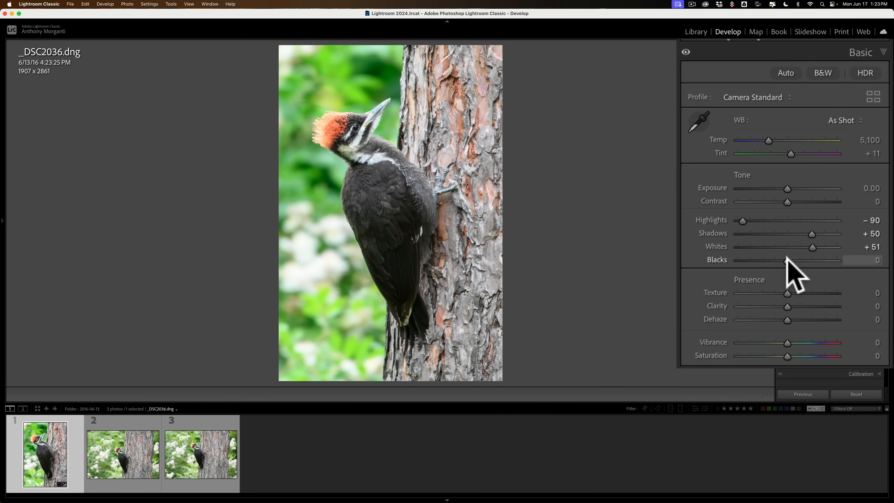
Set Blacks to -9, using the clipping preview to judge the darkest areas.
key(alt)
drag(788, 258, 773, 260)
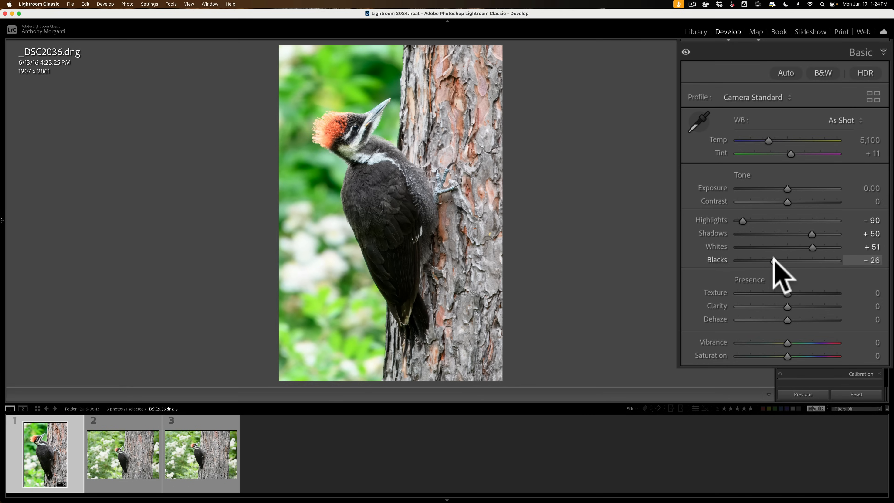
key(alt)
drag(773, 261, 781, 260)
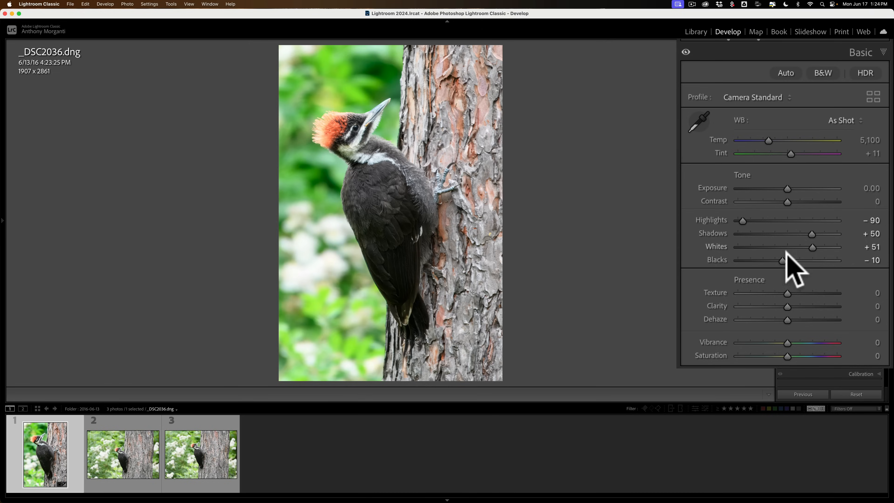
drag(783, 259, 783, 260)
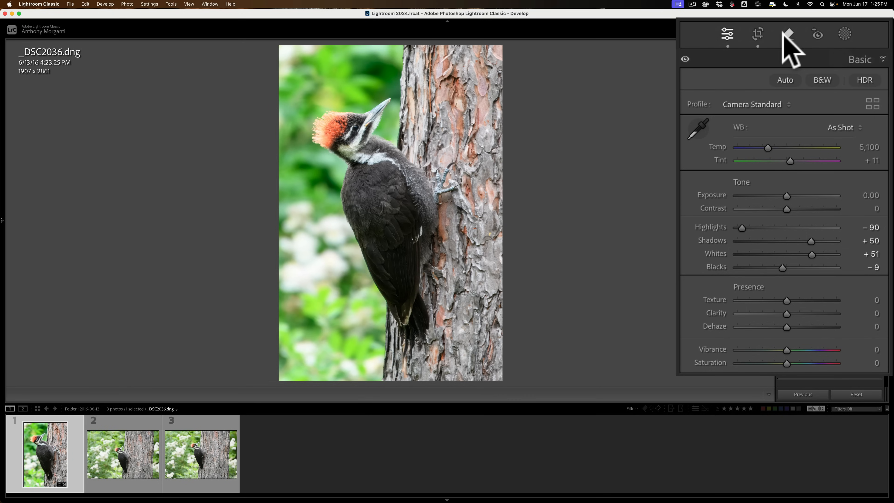
Create a Select Subject mask of the woodpecker and set its Sharpness to 19, checking the head up close.
click(846, 33)
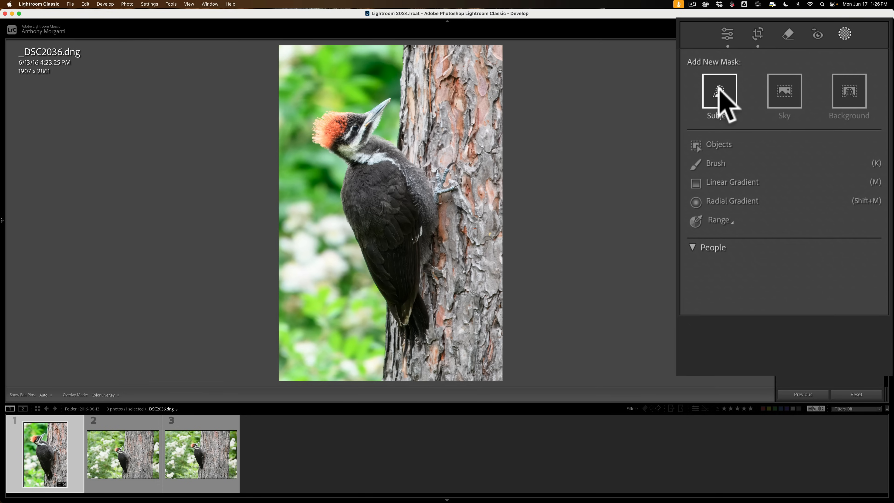
click(719, 89)
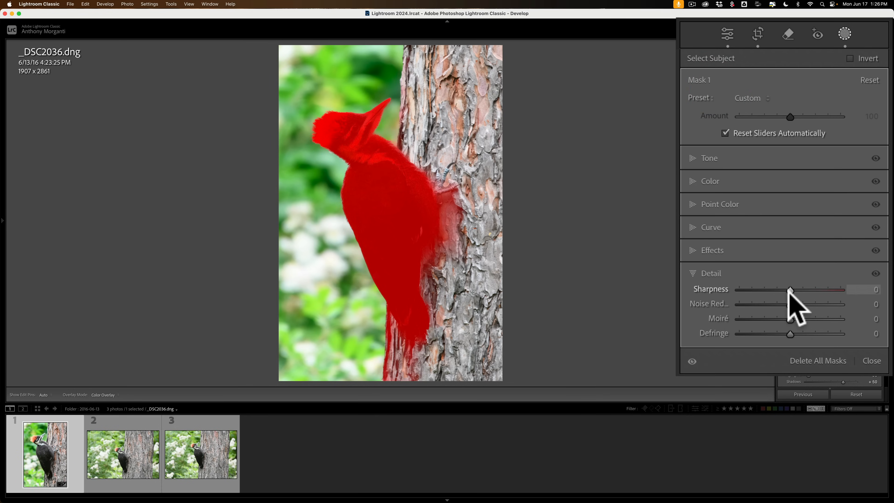
drag(790, 290, 799, 291)
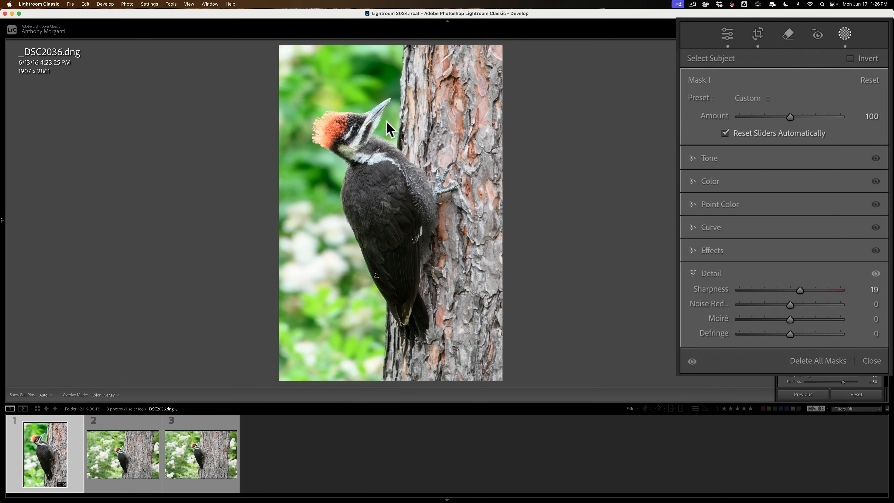
key(space)
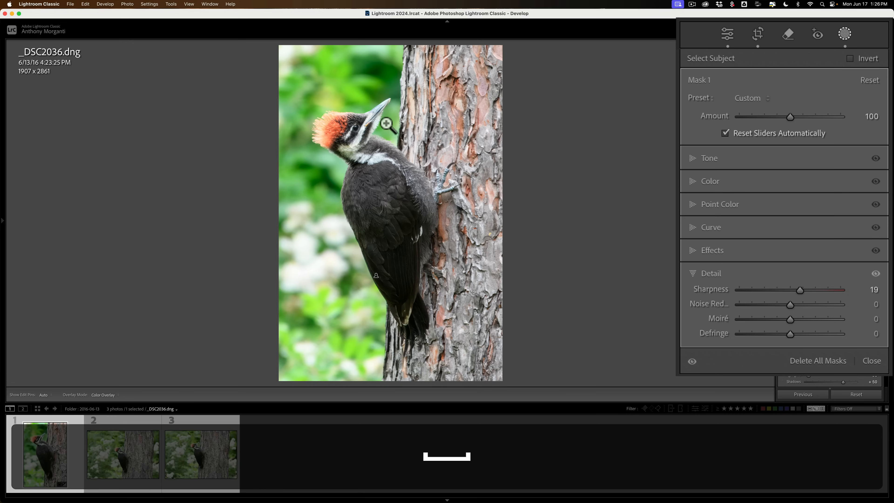
click(357, 127)
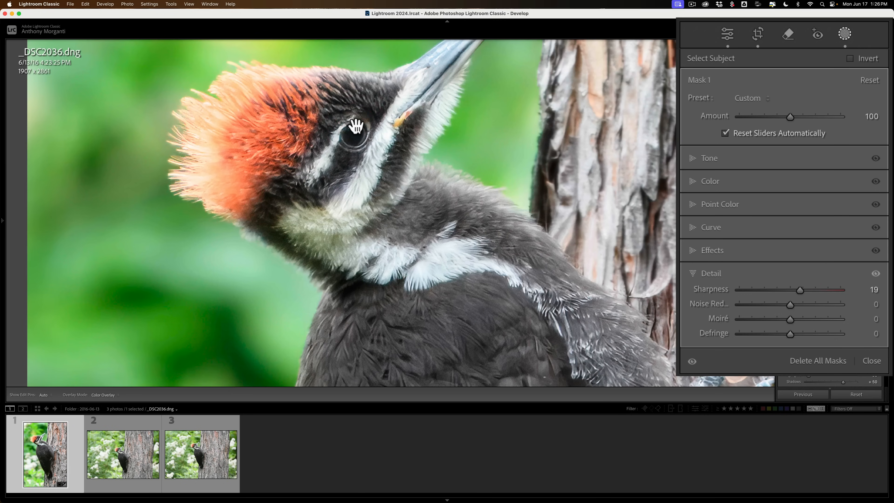
drag(810, 290, 799, 290)
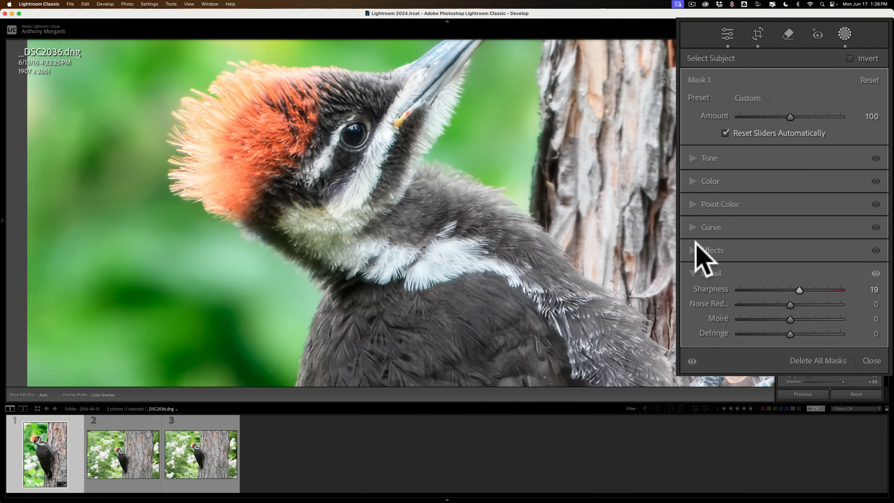
Set the woodpecker mask's Clarity to 17.
click(695, 250)
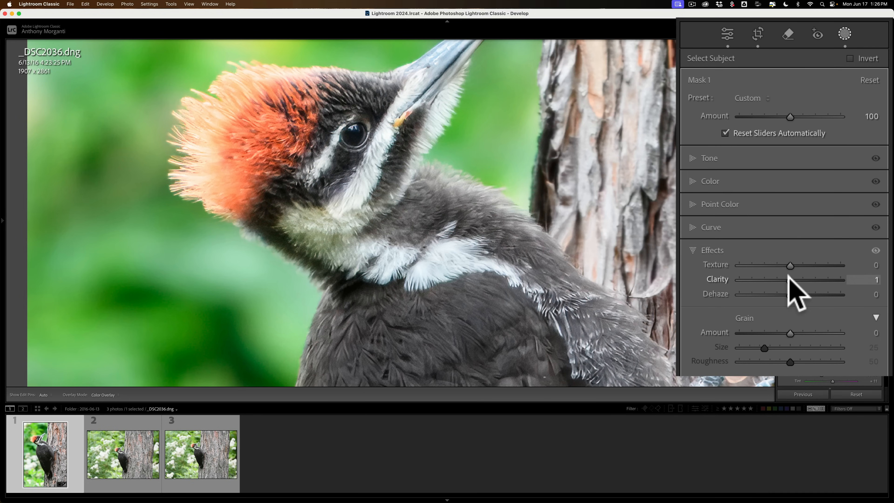
drag(787, 275, 796, 275)
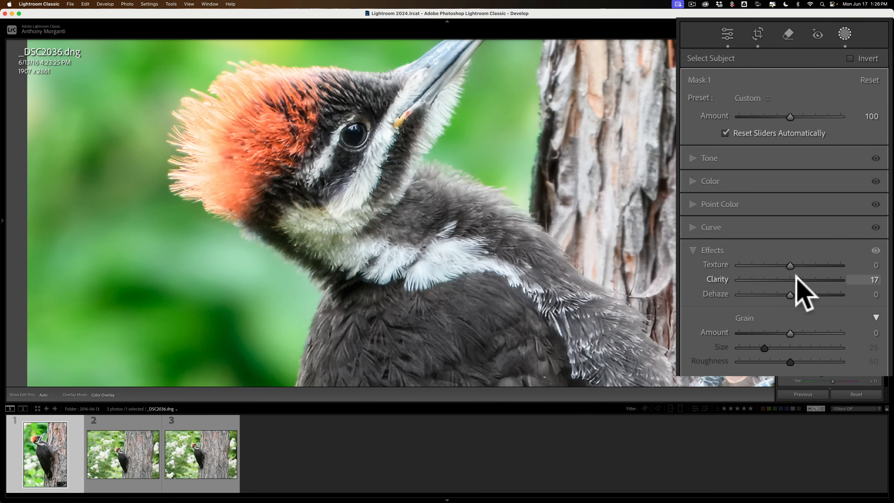
Set the woodpecker mask's Texture to 6 and return to viewing the whole photo.
click(790, 261)
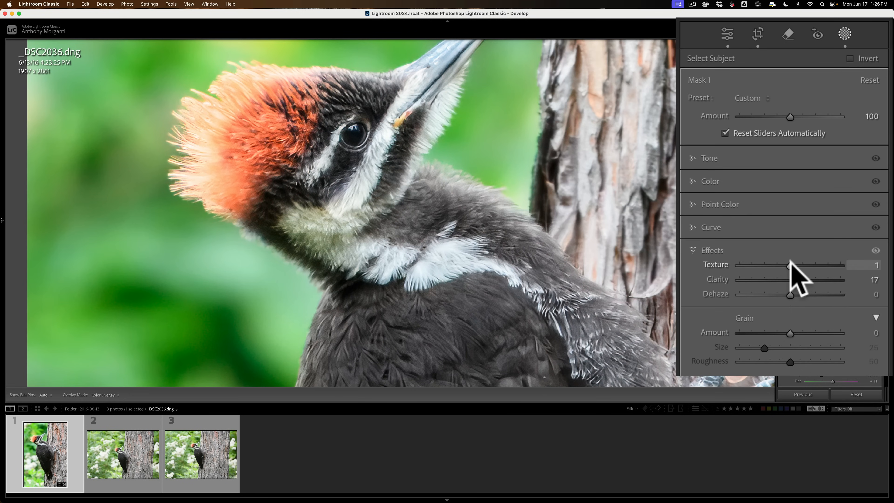
drag(789, 261, 793, 261)
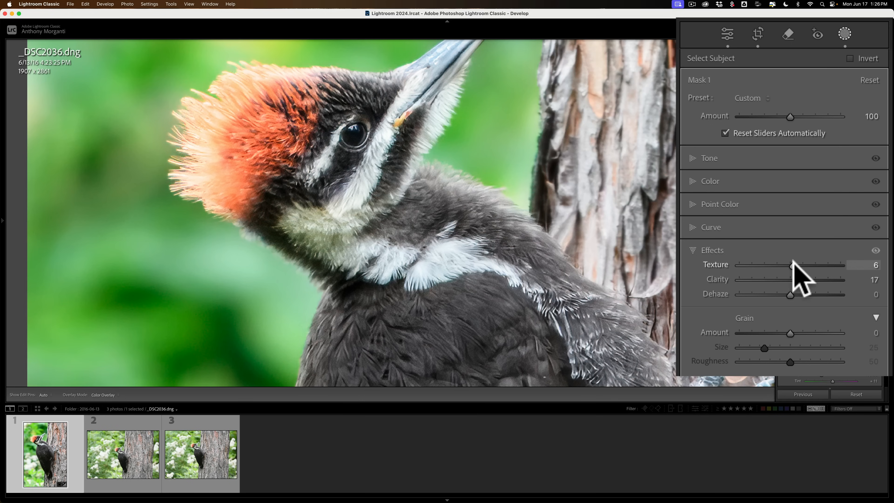
click(793, 261)
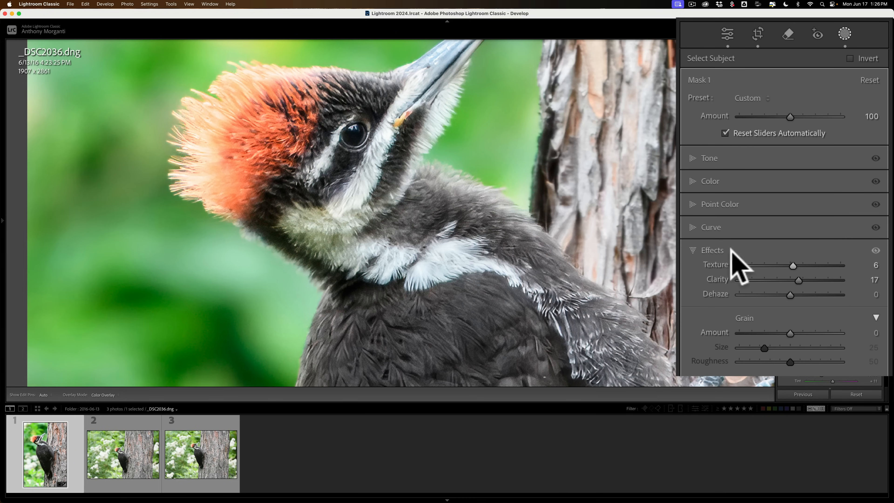
click(695, 247)
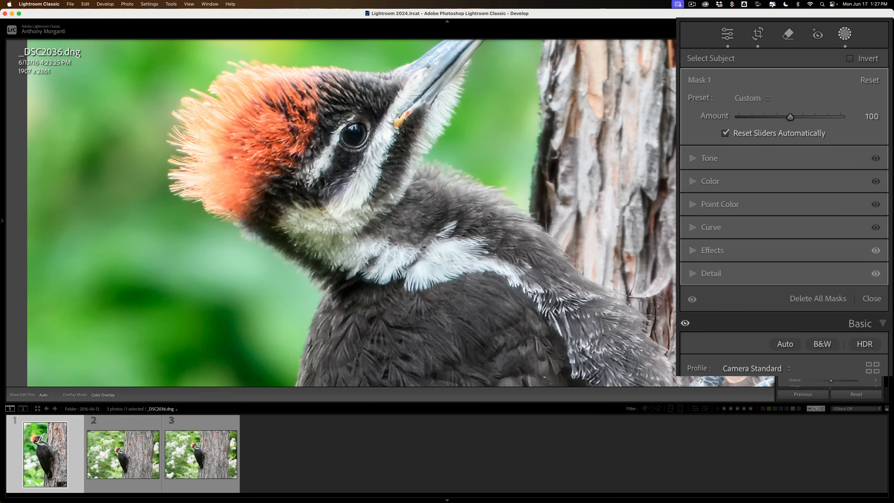
click(408, 171)
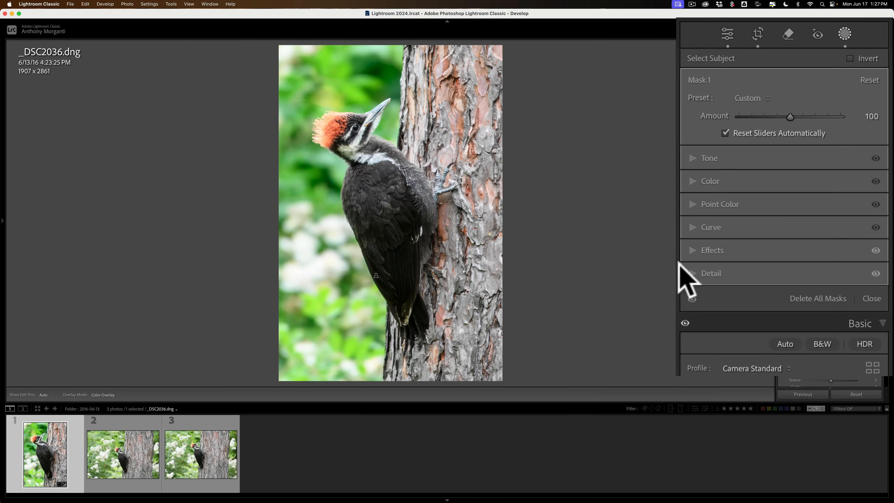
Raise the woodpecker mask's Saturation slightly to enrich the bird's colours.
click(695, 183)
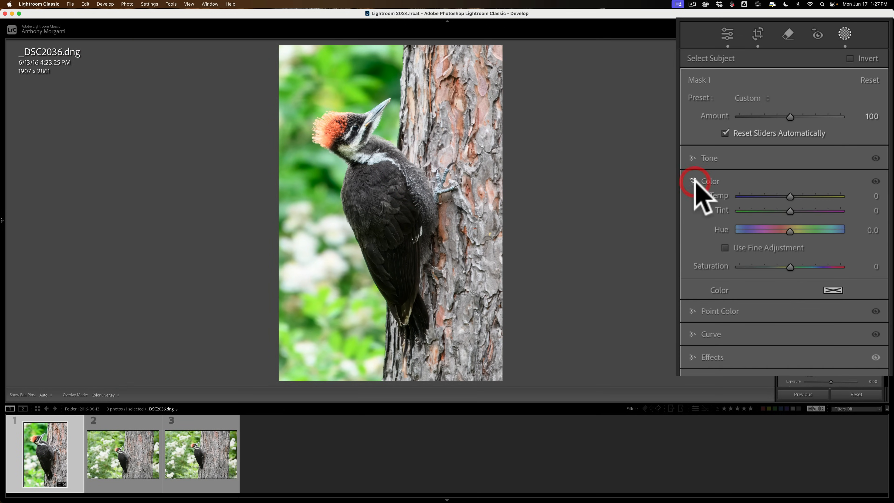
mouse_move(787, 262)
mouse_down()
mouse_move(891, 267)
mouse_move(739, 260)
mouse_move(891, 267)
mouse_move(797, 263)
mouse_up()
drag(838, 237, 838, 234)
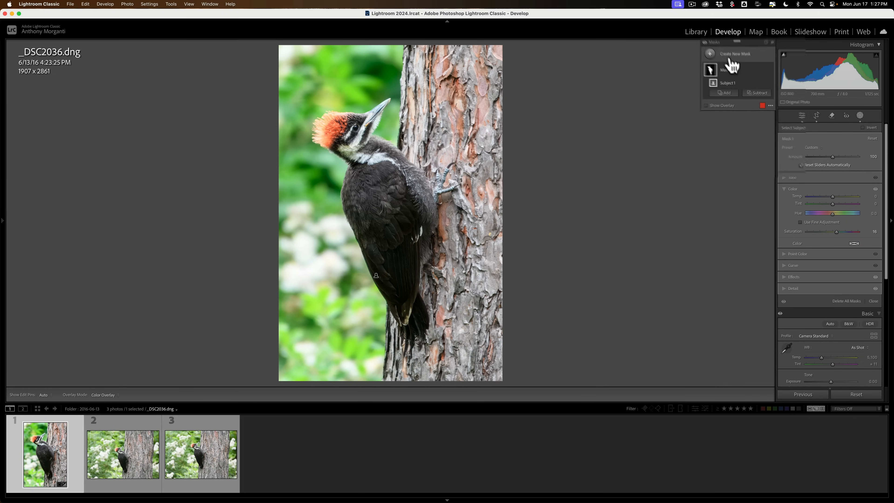
Create a Select Background mask, reduce its Saturation to -17 and leave masking.
click(711, 55)
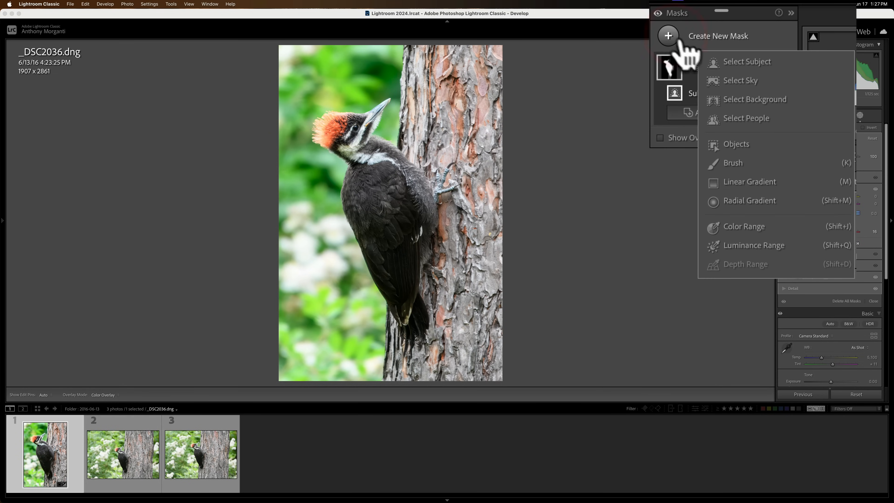
click(727, 99)
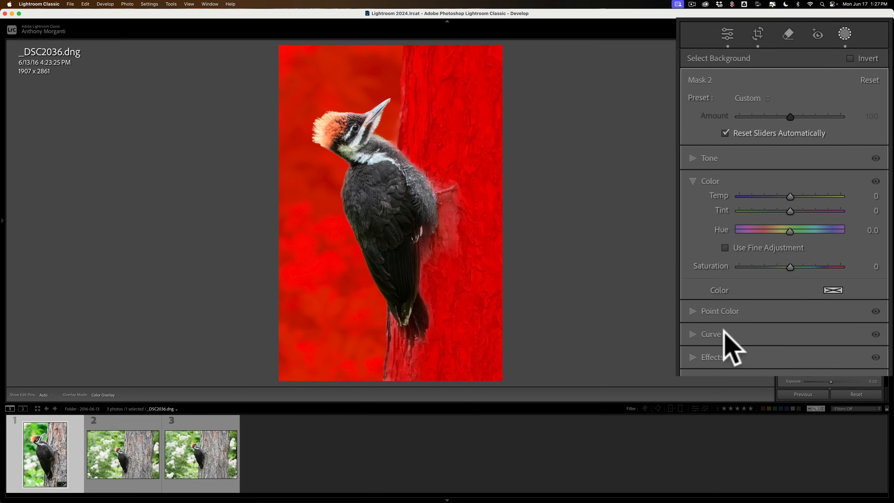
drag(790, 264, 779, 262)
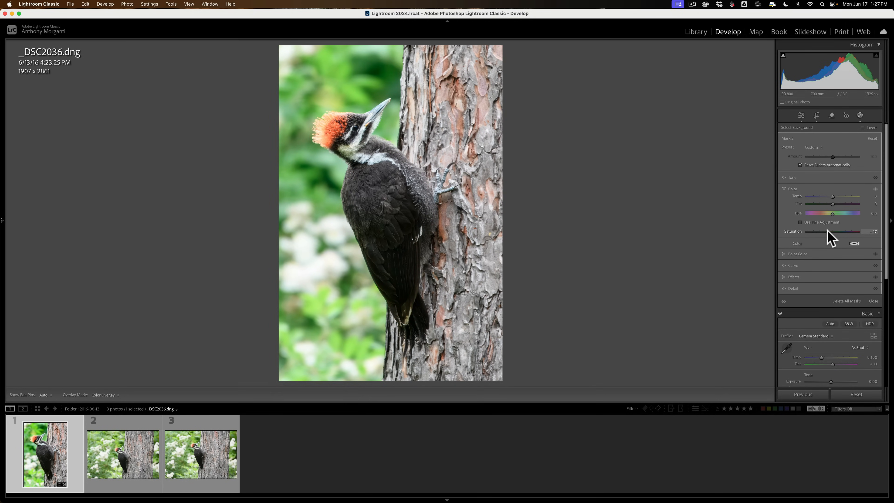
drag(827, 231, 827, 231)
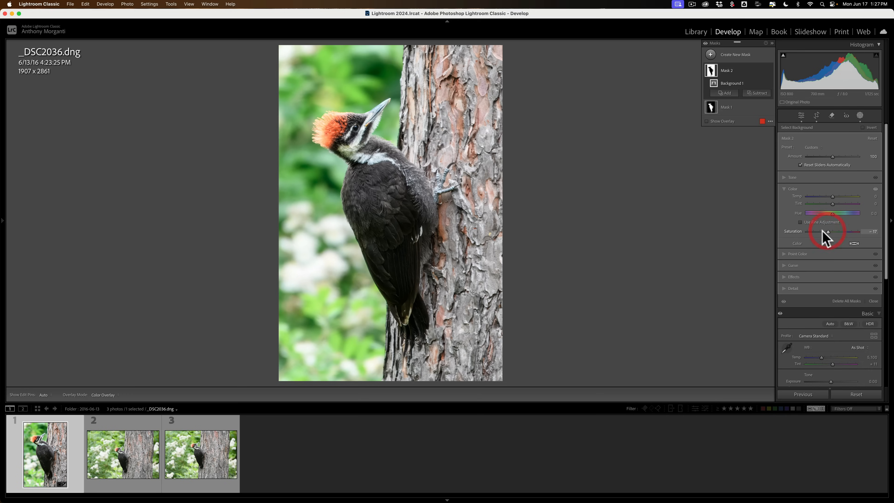
click(860, 116)
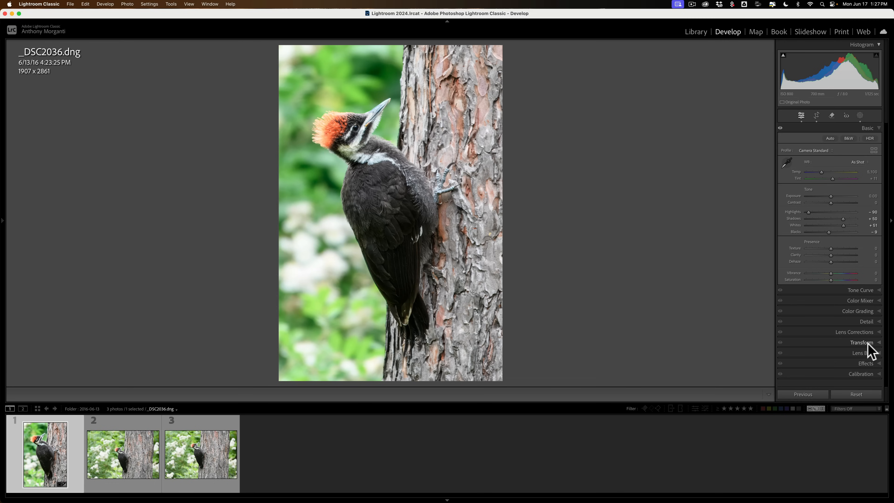
Add a Highlight Priority post-crop vignette with an Amount of -22.
click(866, 363)
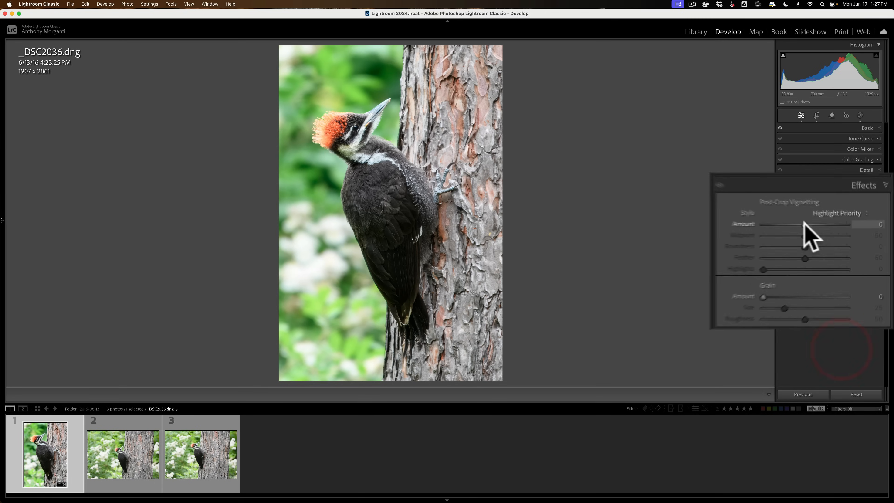
drag(784, 218, 776, 218)
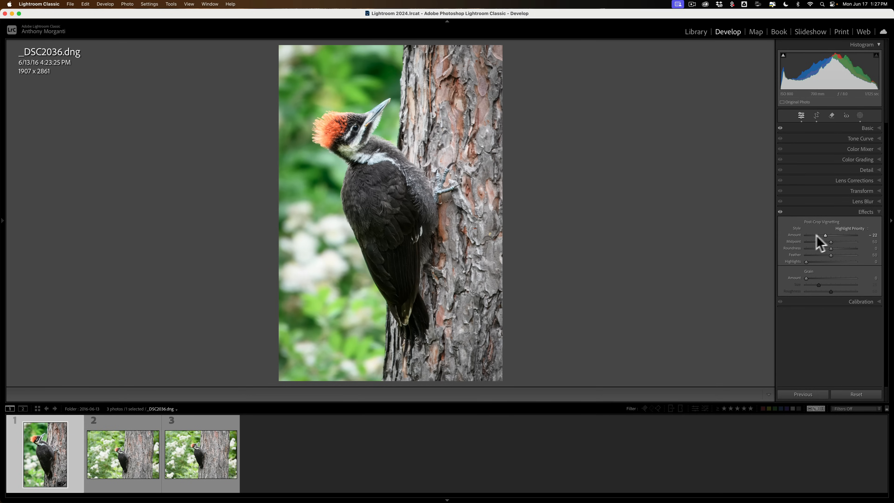
click(860, 212)
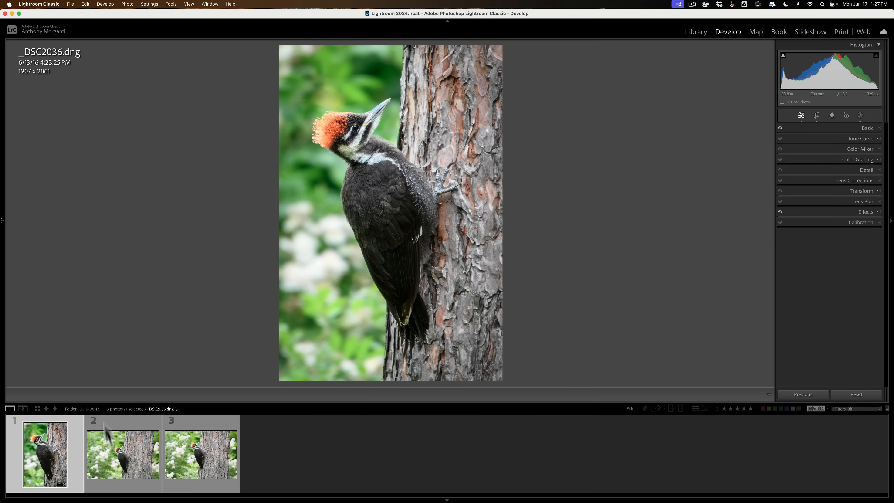
Compare the woodpecker's head up close in the original _DSC2036.nef and the edited _DSC2036.dng, ending with the whole edited photo.
click(125, 455)
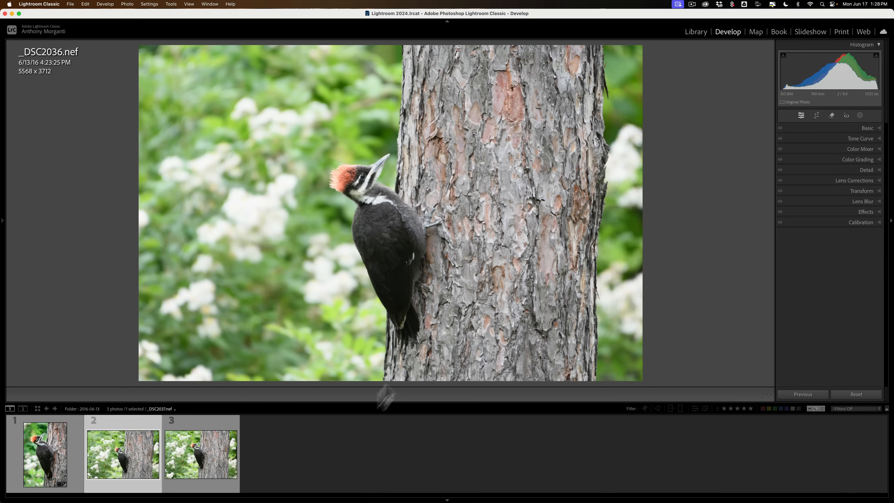
click(362, 179)
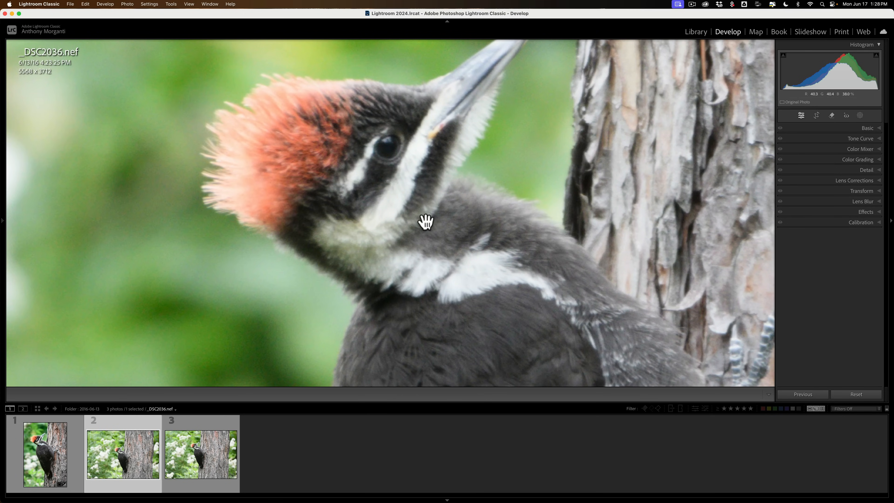
click(45, 454)
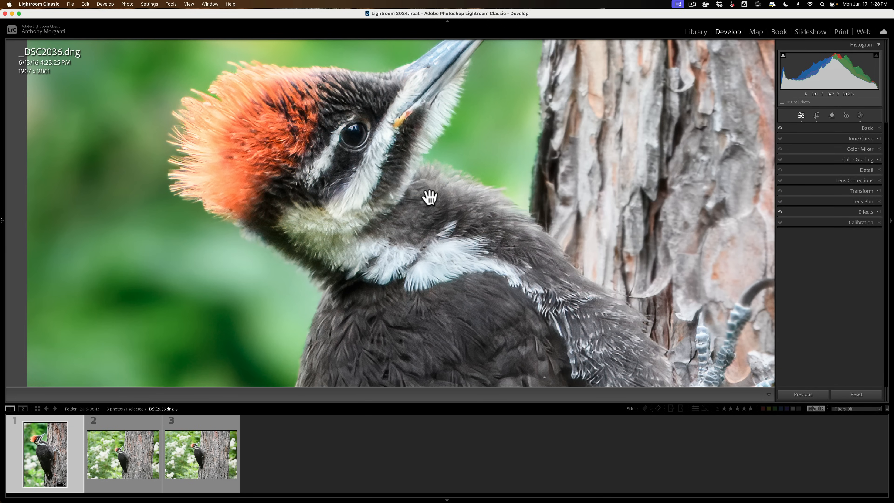
click(349, 135)
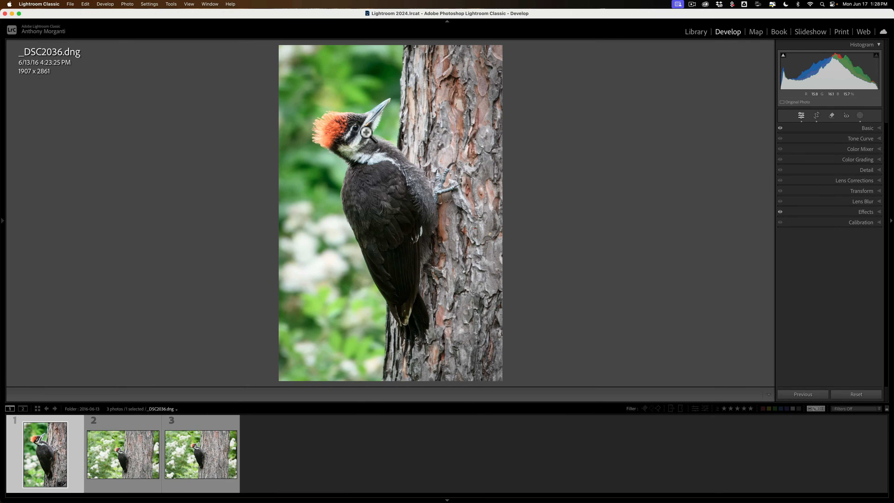
click(358, 131)
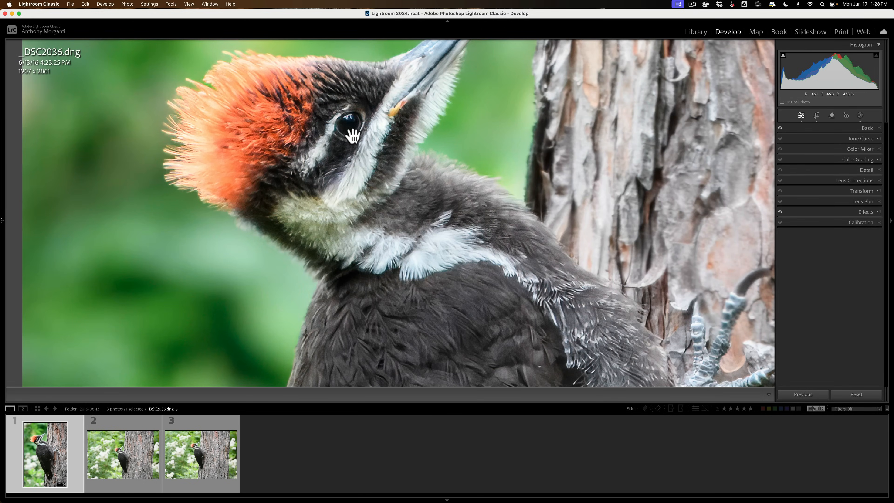
click(353, 136)
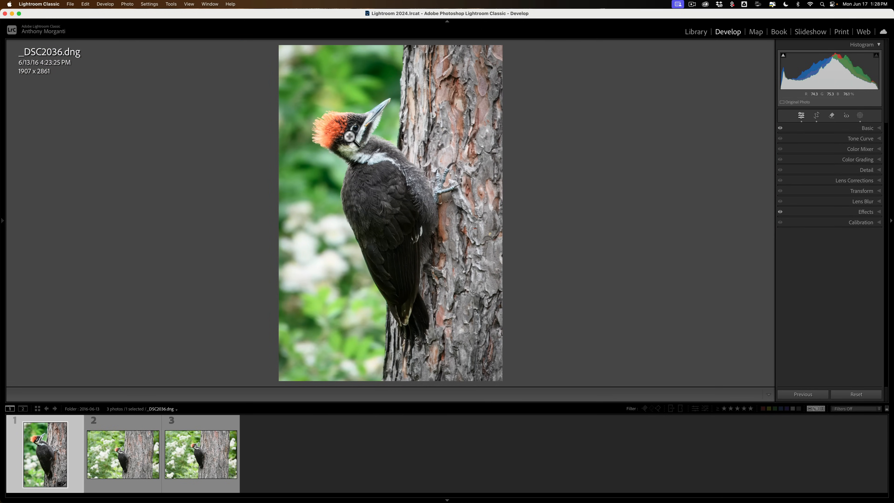